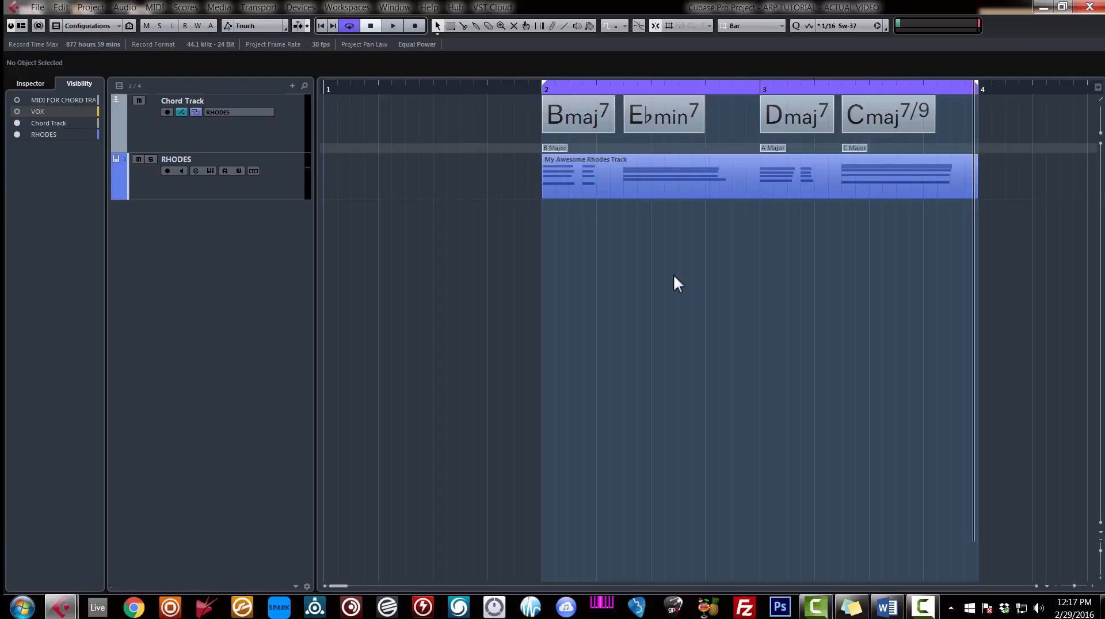
Play the looped Rhodes progression, and examine the chord events and their B, A and C Major scale events on the Chord Track.
key(space)
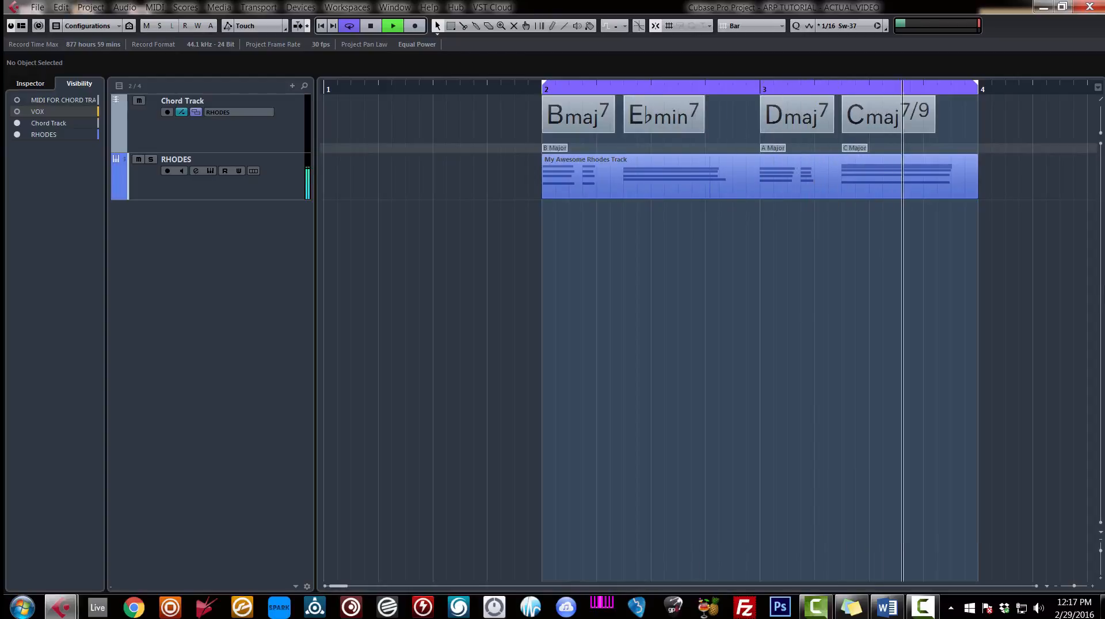
key(space)
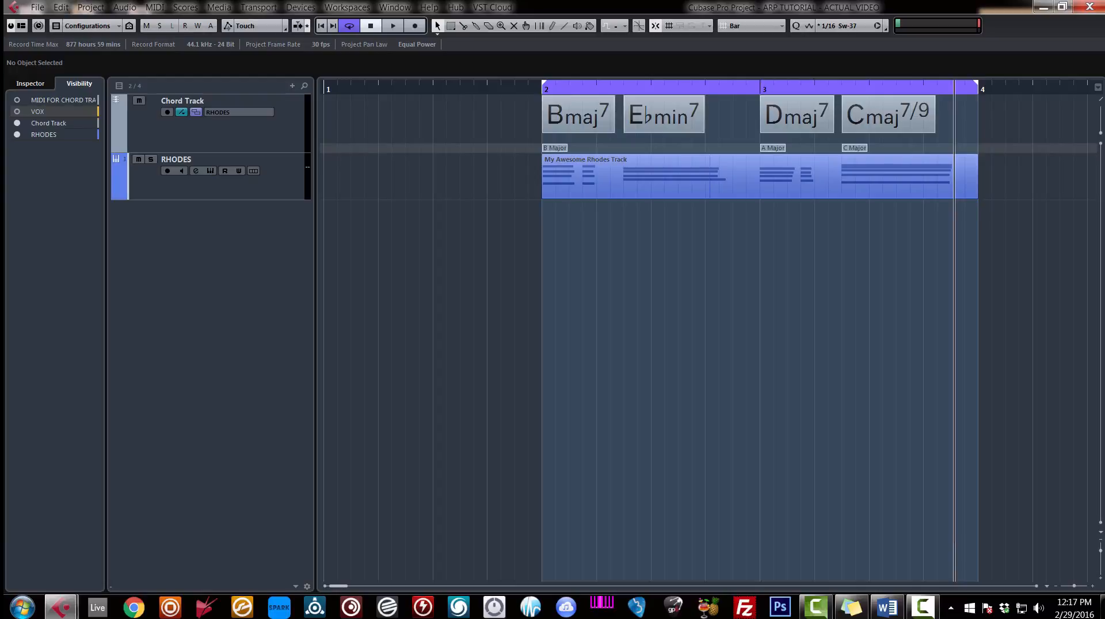
click(592, 111)
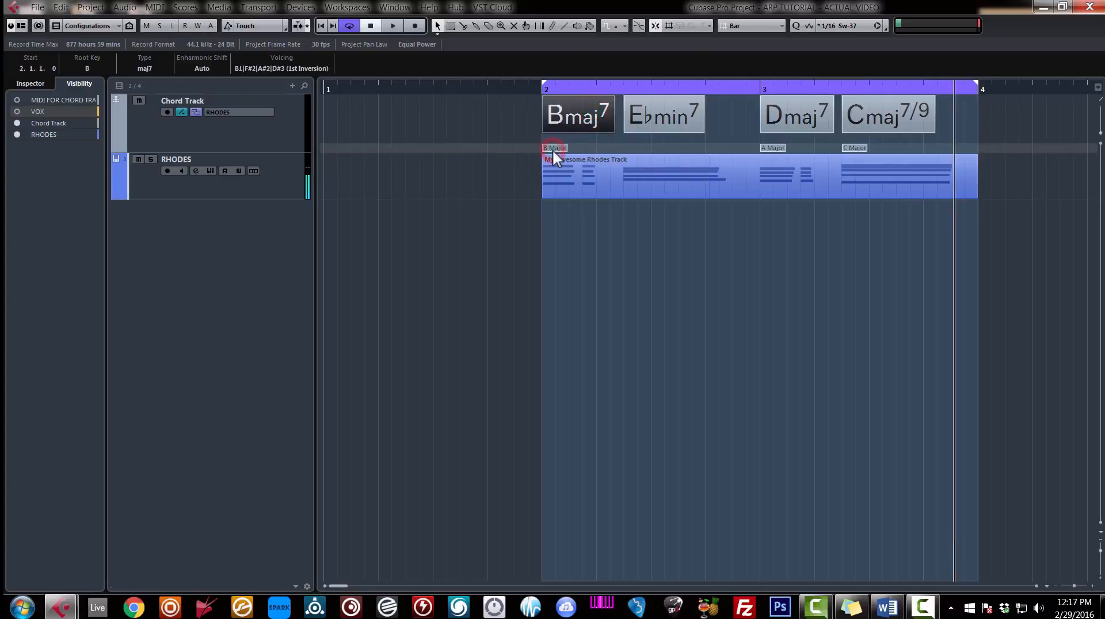
click(553, 148)
click(575, 118)
click(665, 116)
click(556, 148)
click(651, 108)
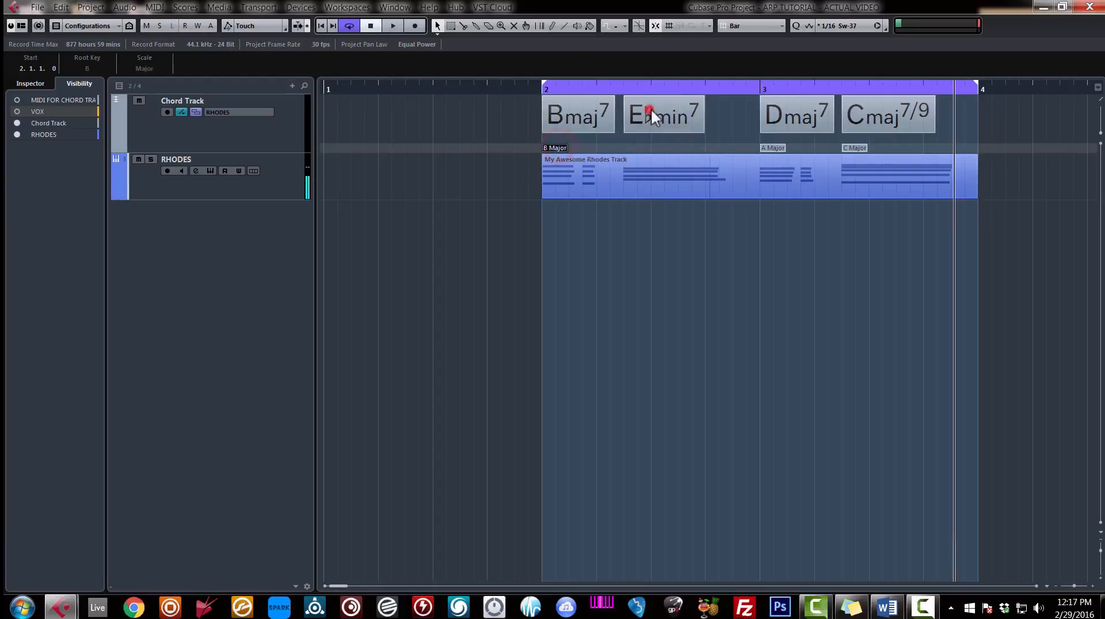
click(774, 147)
click(785, 118)
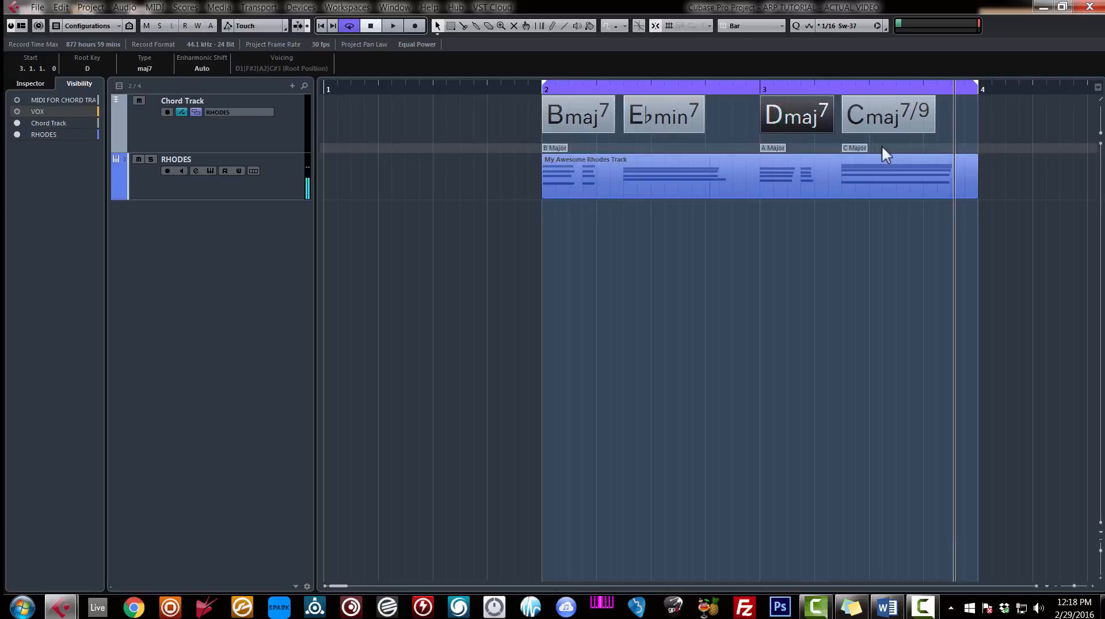
click(861, 148)
click(872, 118)
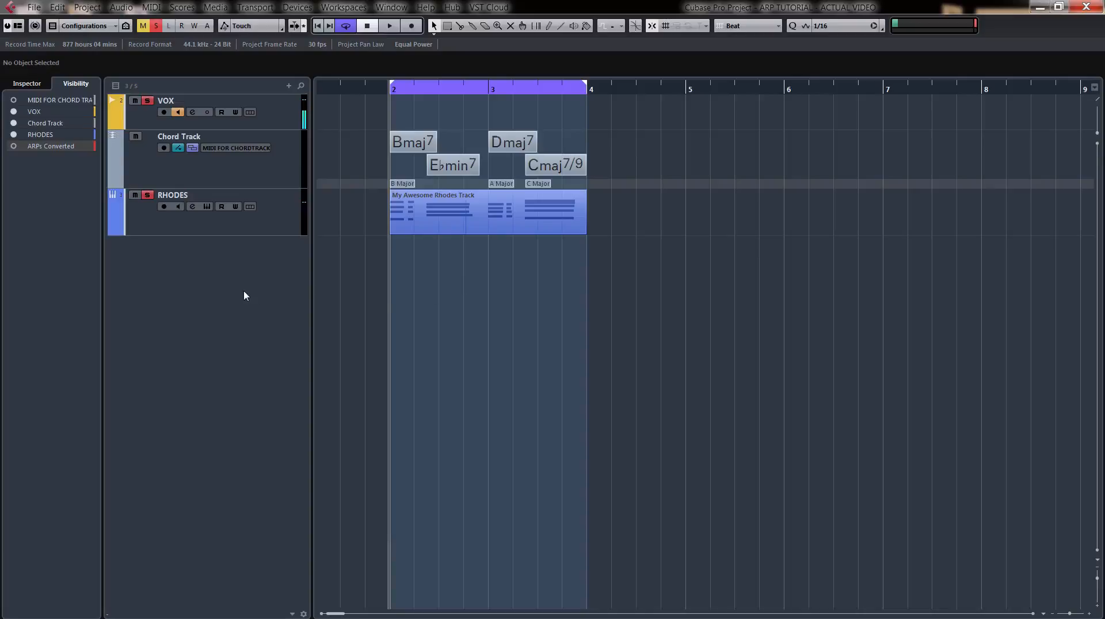
Add one instrument track using the Massive digital synth, routed to Stereo Out, and dismiss its plug-in window.
right_click(264, 278)
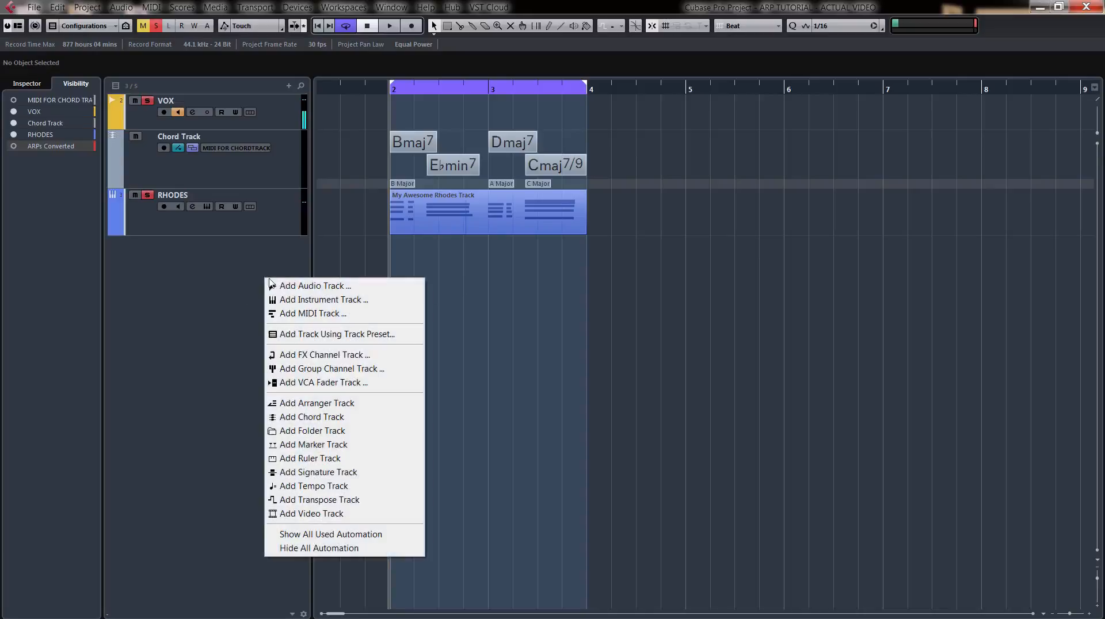
click(296, 299)
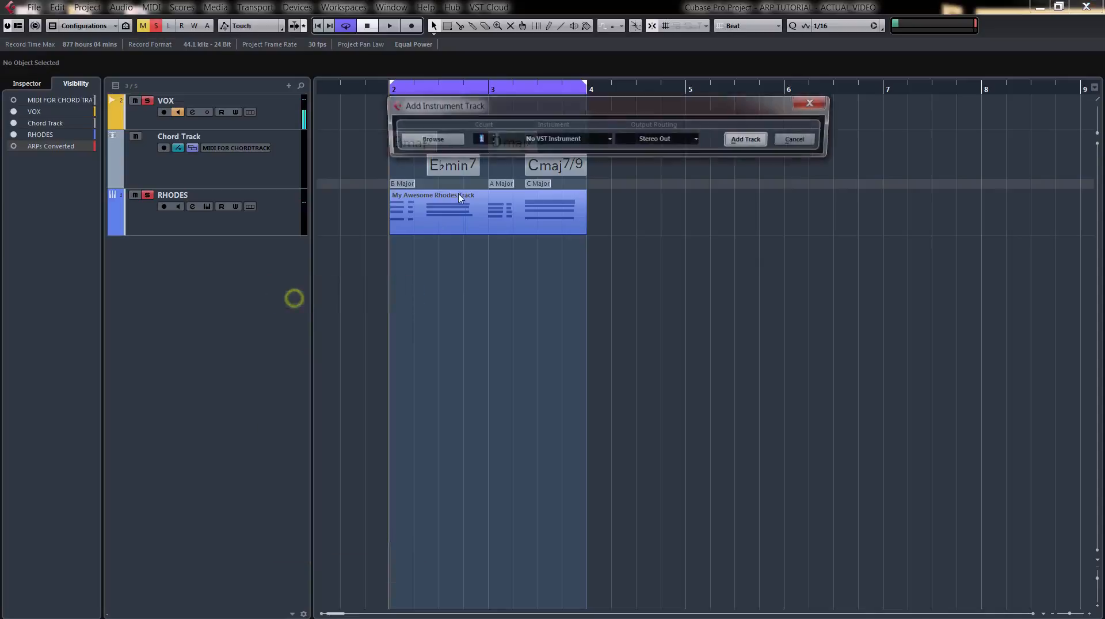
click(553, 139)
click(511, 202)
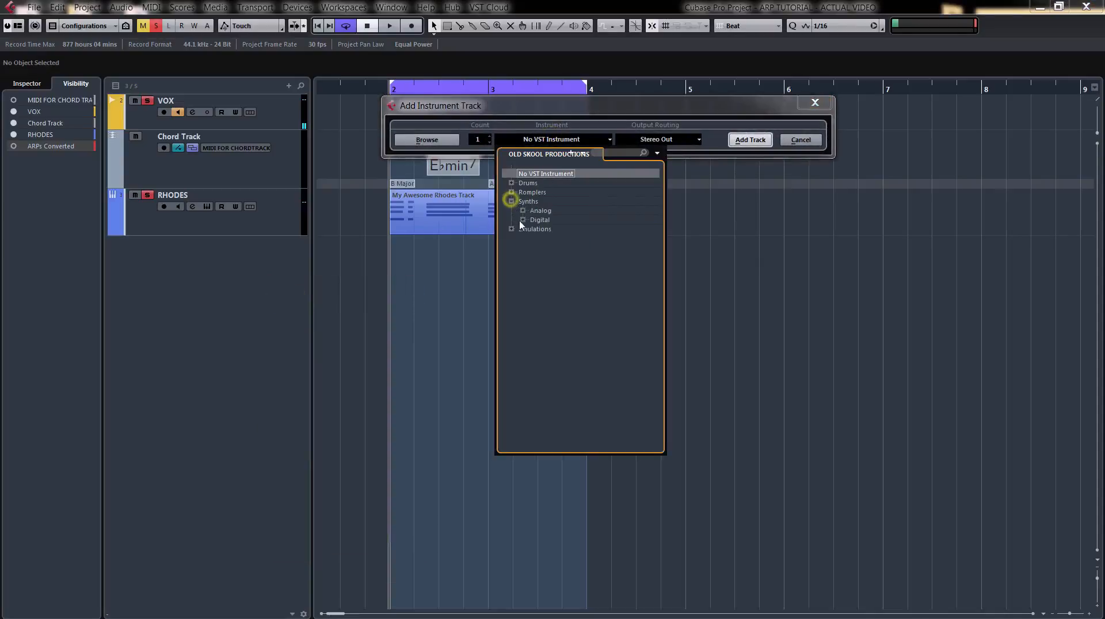
click(518, 219)
click(541, 248)
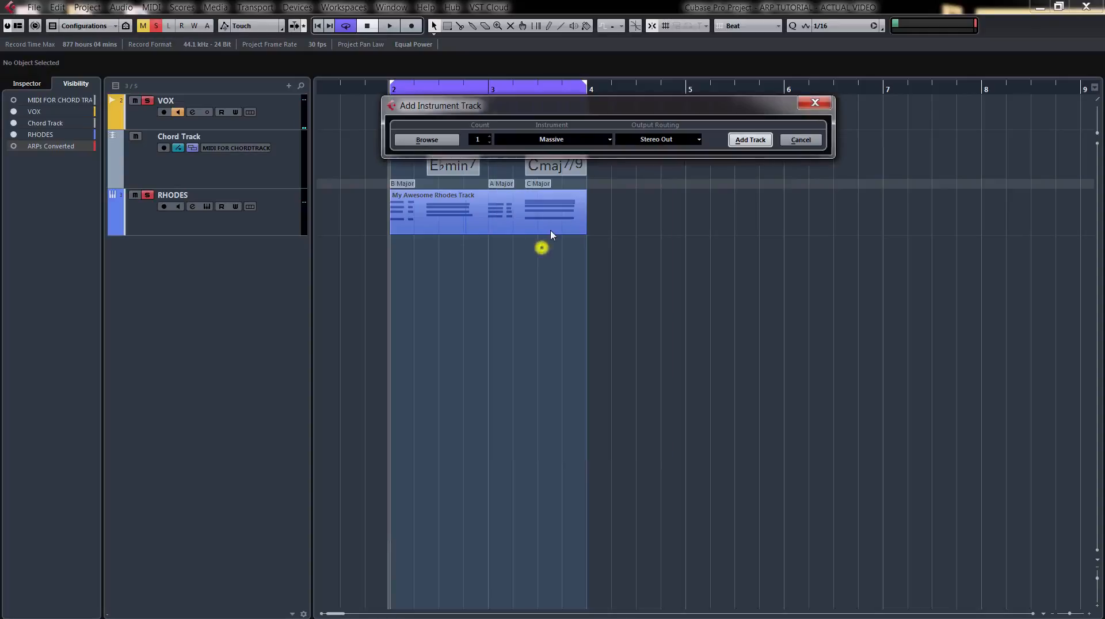
click(750, 140)
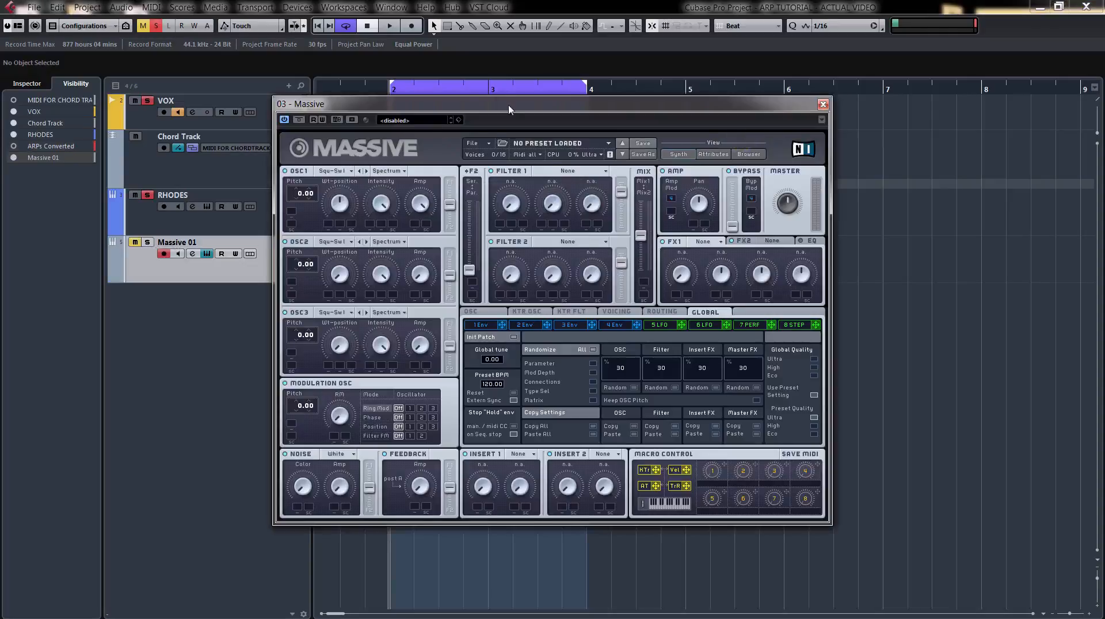
click(823, 105)
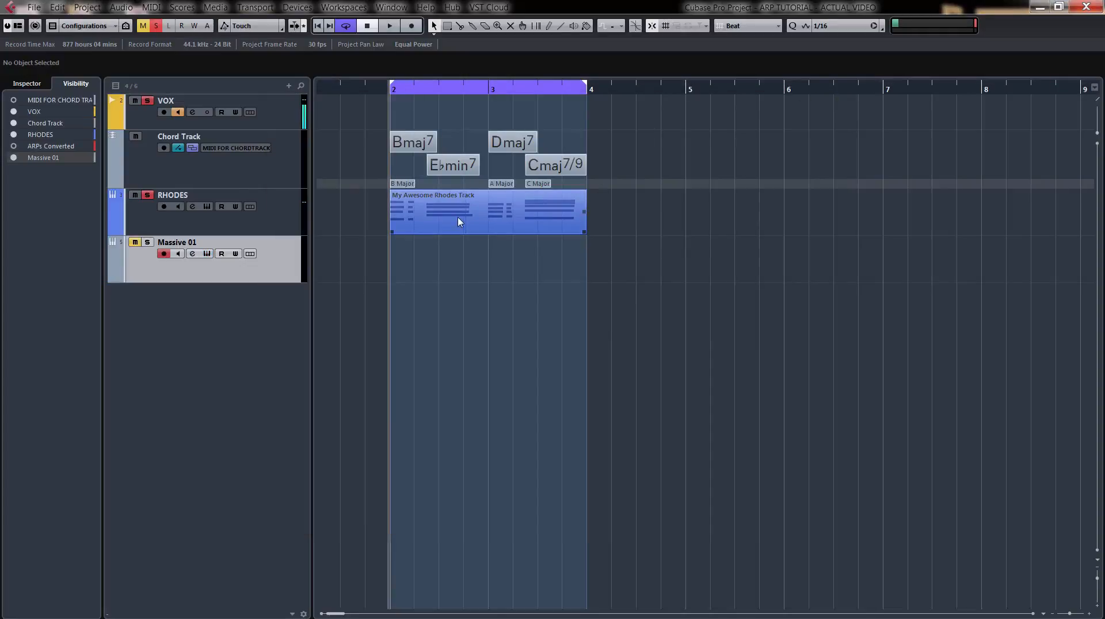
Copy the My Awesome Rhodes Track part onto the Massive 01 track, mute RHODES and solo Massive 01.
drag(459, 221, 457, 247)
click(147, 195)
click(135, 195)
click(147, 242)
click(135, 242)
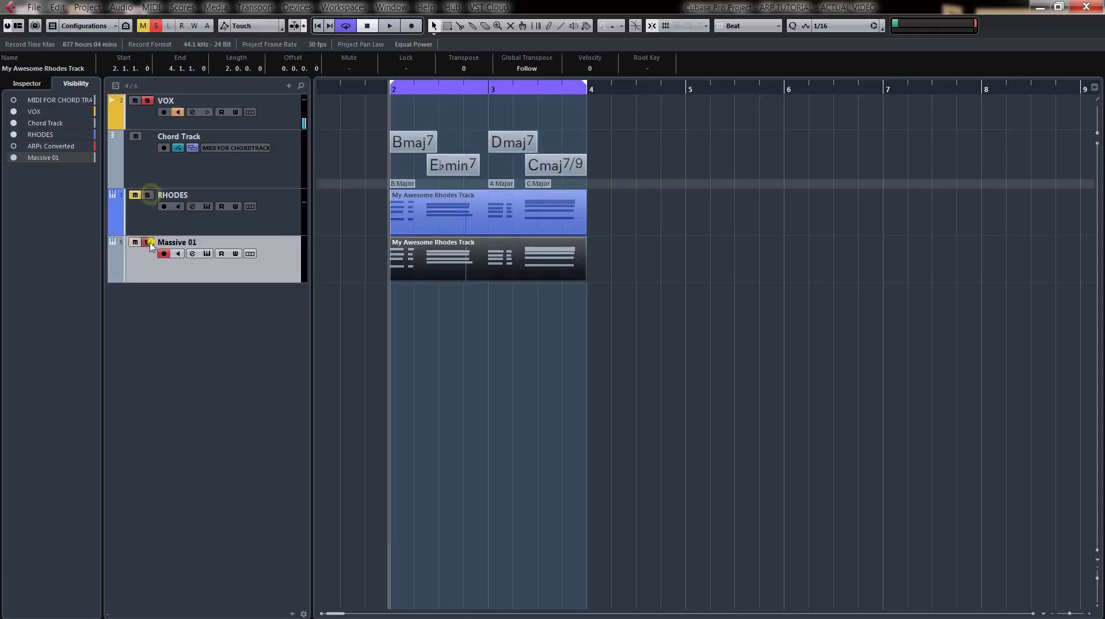
Lower the Massive 01 track's volume to -9.45 and audition its copied part.
click(29, 84)
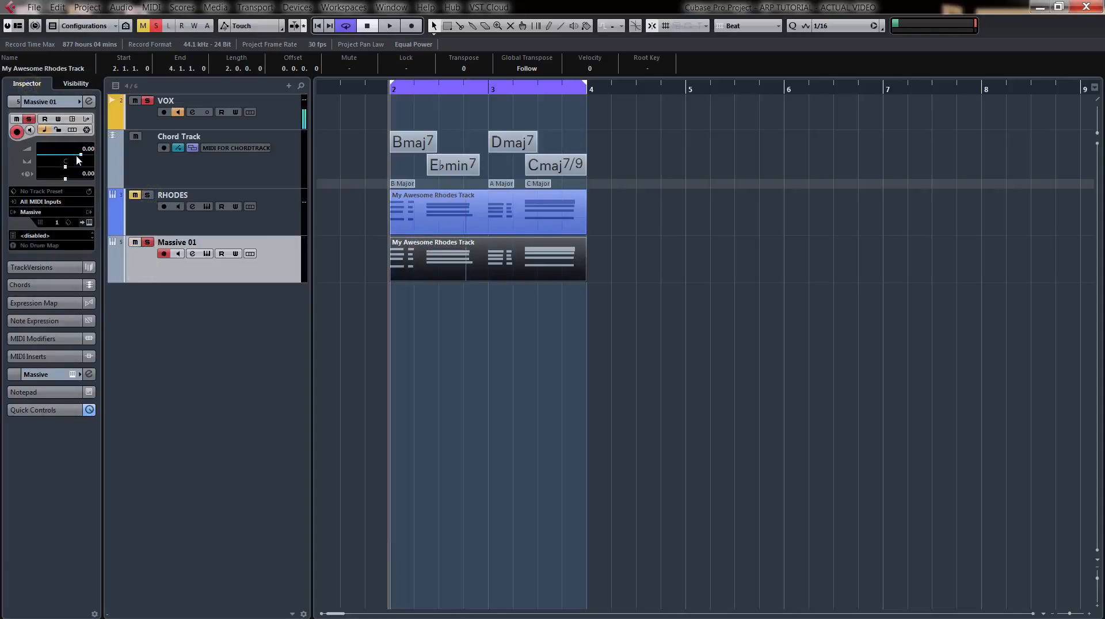
drag(77, 156, 63, 156)
key(space)
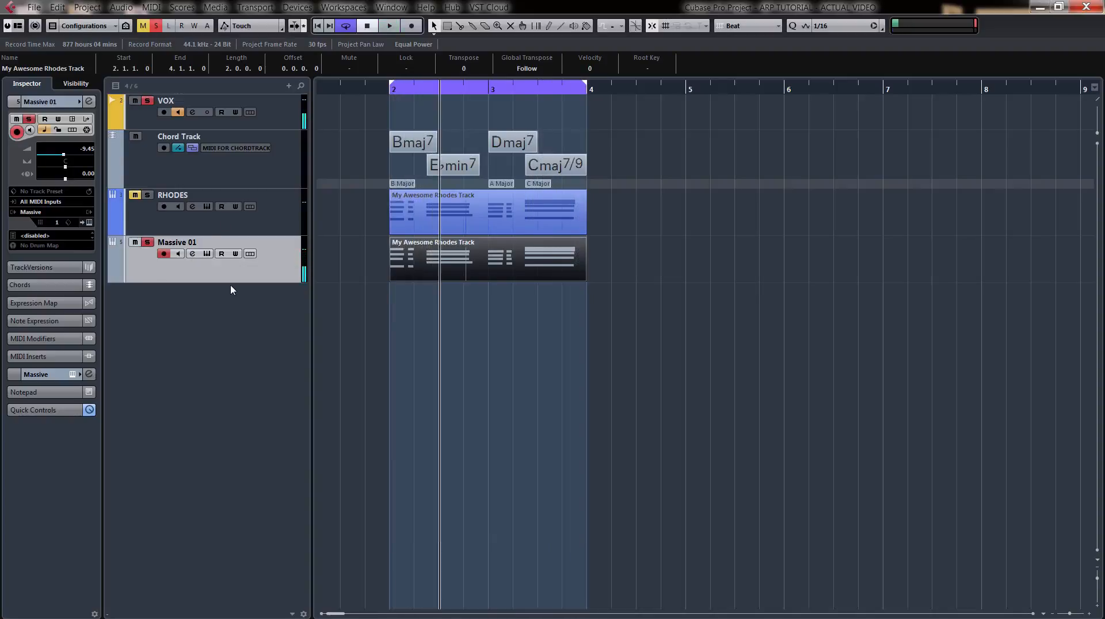
key(KP_1)
Open the Massive 01 part for note editing and delete the short repeated chord after the first chord of each bar.
double_click(458, 254)
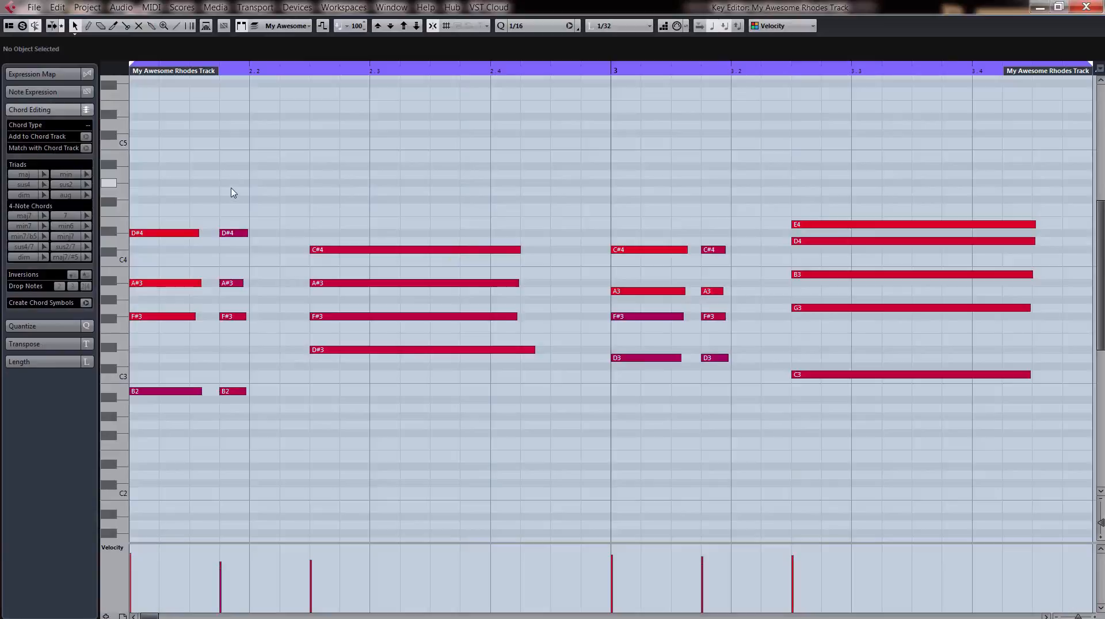
drag(232, 181, 217, 395)
key(Delete)
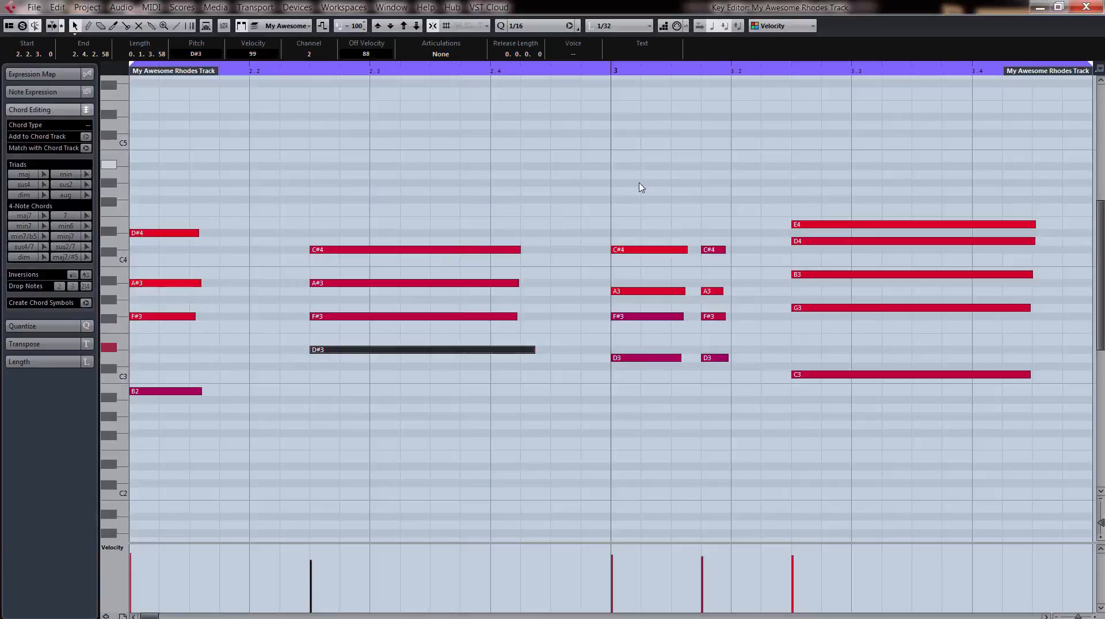
drag(693, 188, 714, 406)
key(Delete)
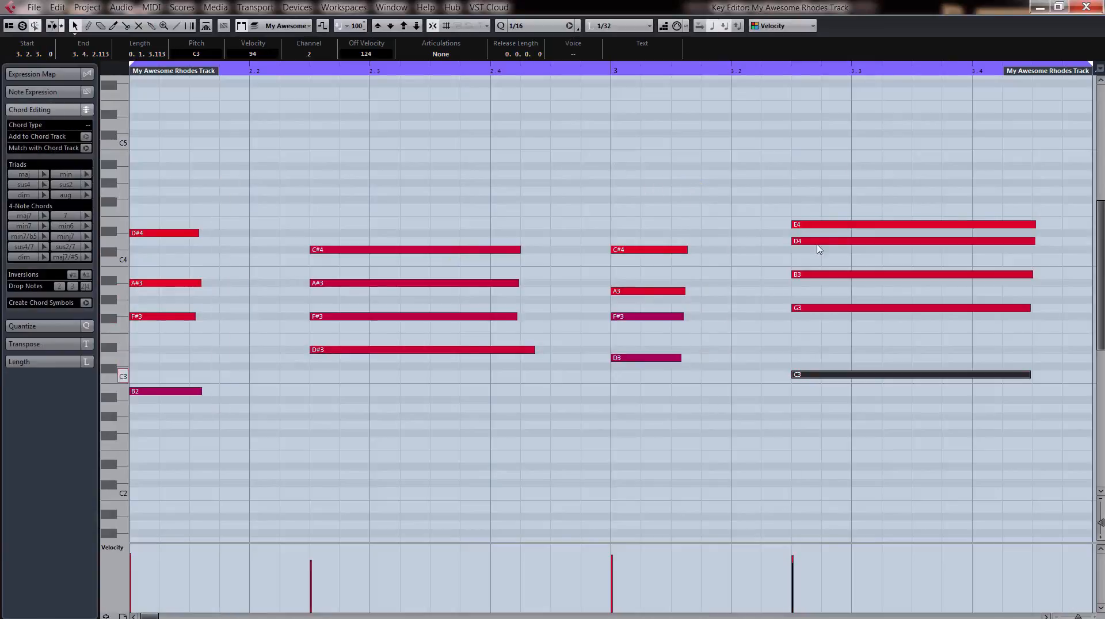
Apply Legato to all notes in the Massive 01 part so each chord extends to the next, and audition the sustained chords.
drag(1014, 163, 138, 423)
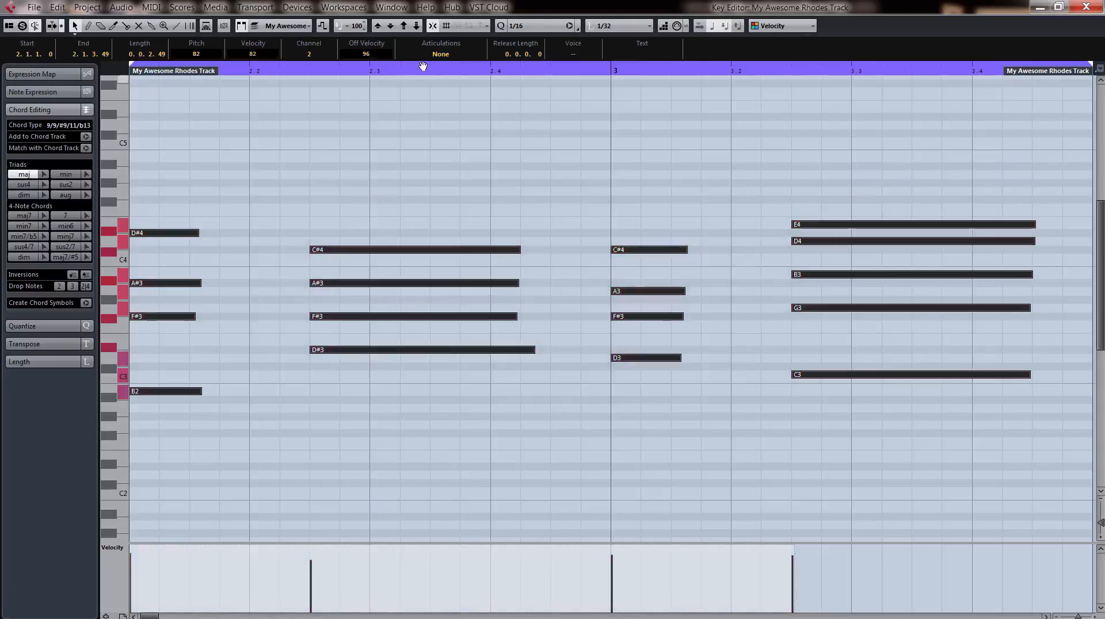
click(570, 26)
click(152, 8)
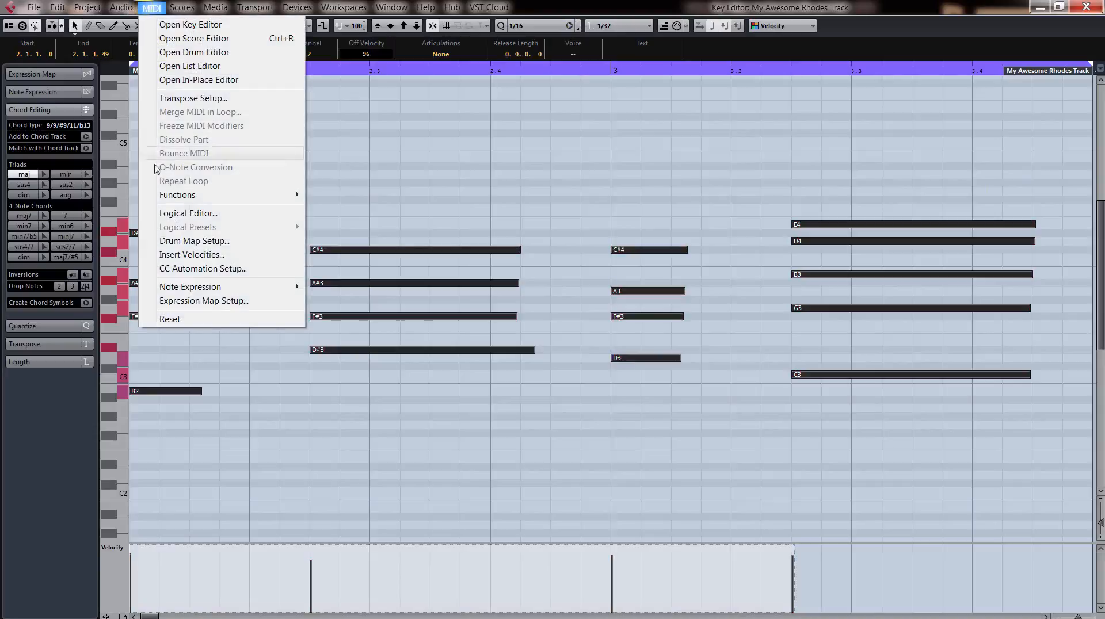
mouse_move(162, 196)
click(325, 195)
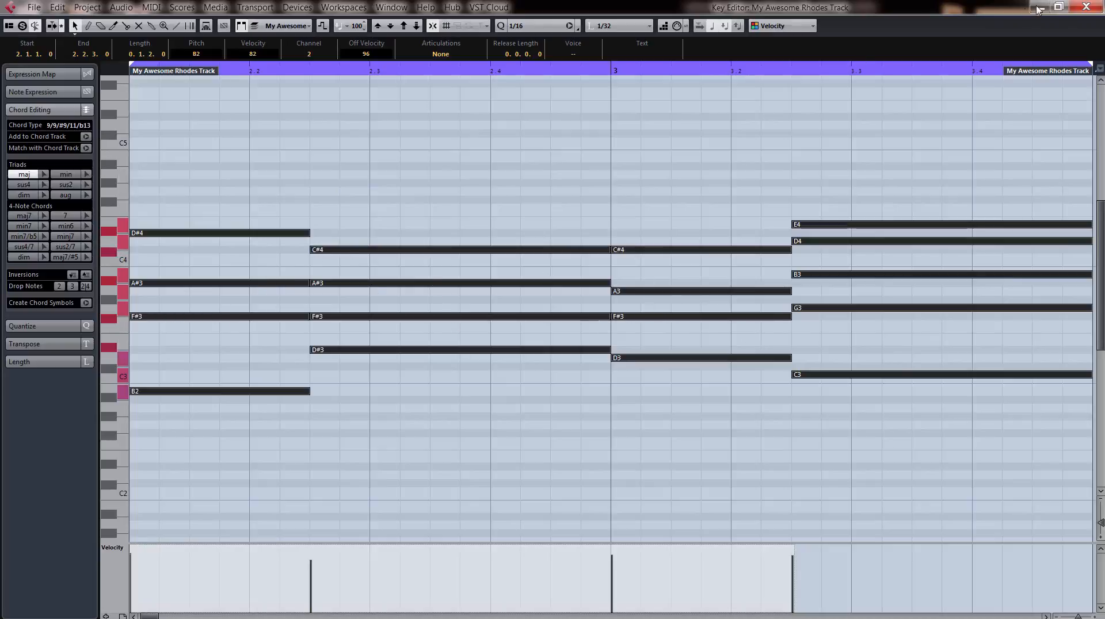
click(1085, 7)
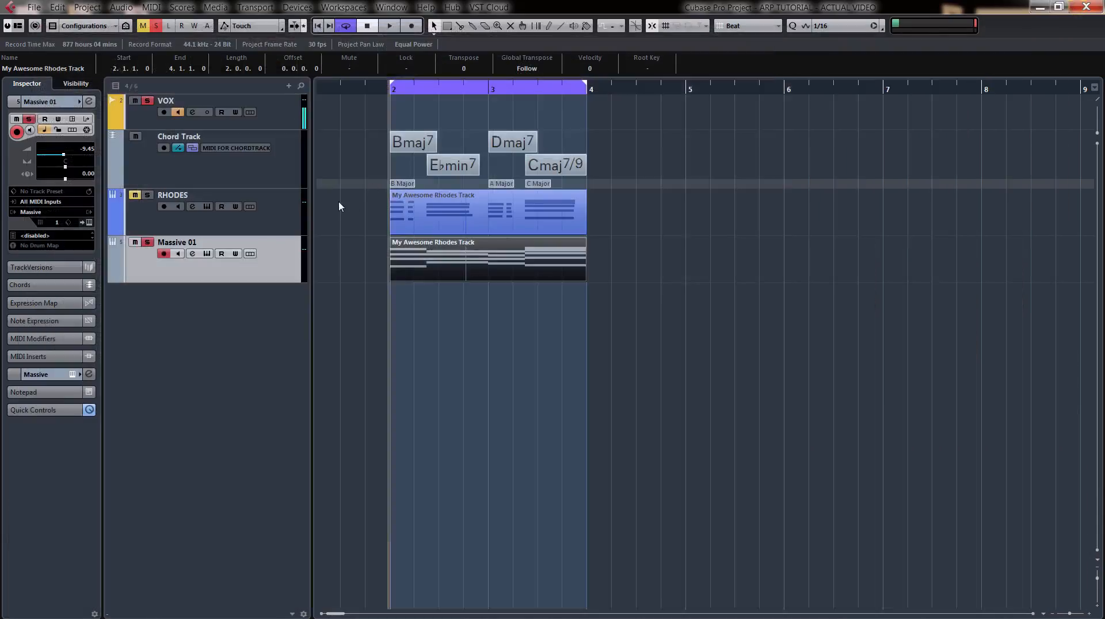
key(space)
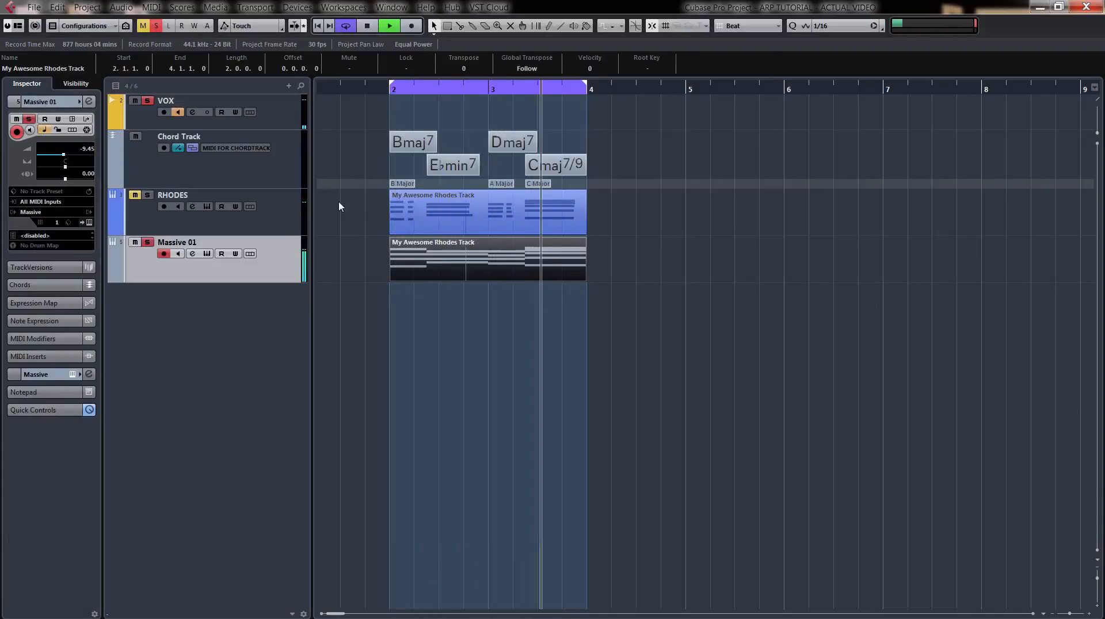
key(space)
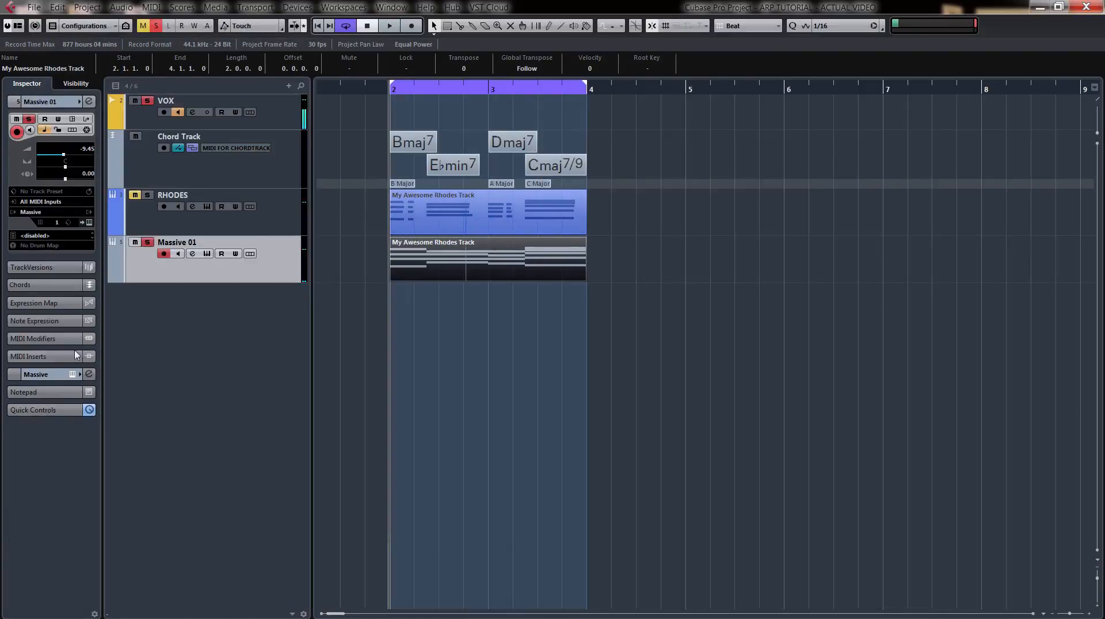
Load Arpache SX in the first MIDI insert slot of Massive 01 and set its Direction to Up.
click(51, 356)
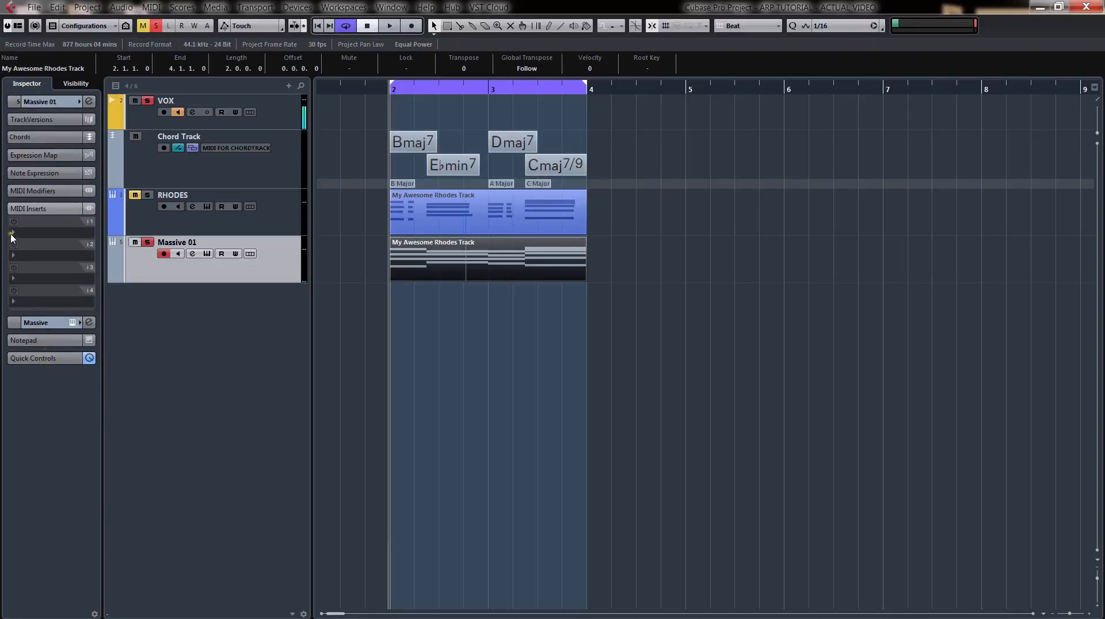
click(11, 233)
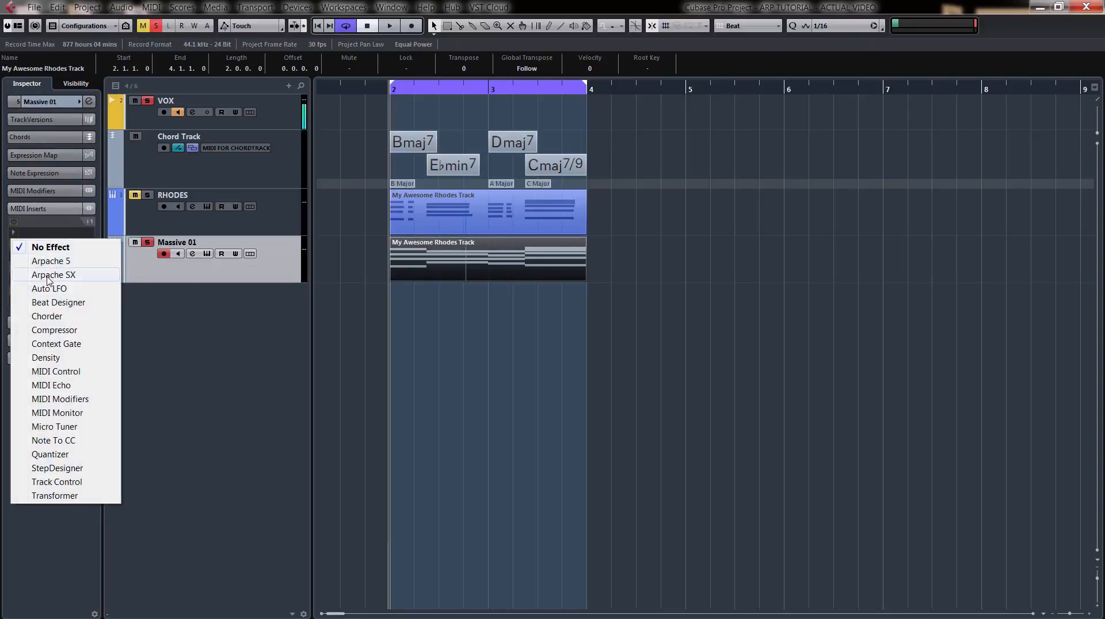
click(49, 275)
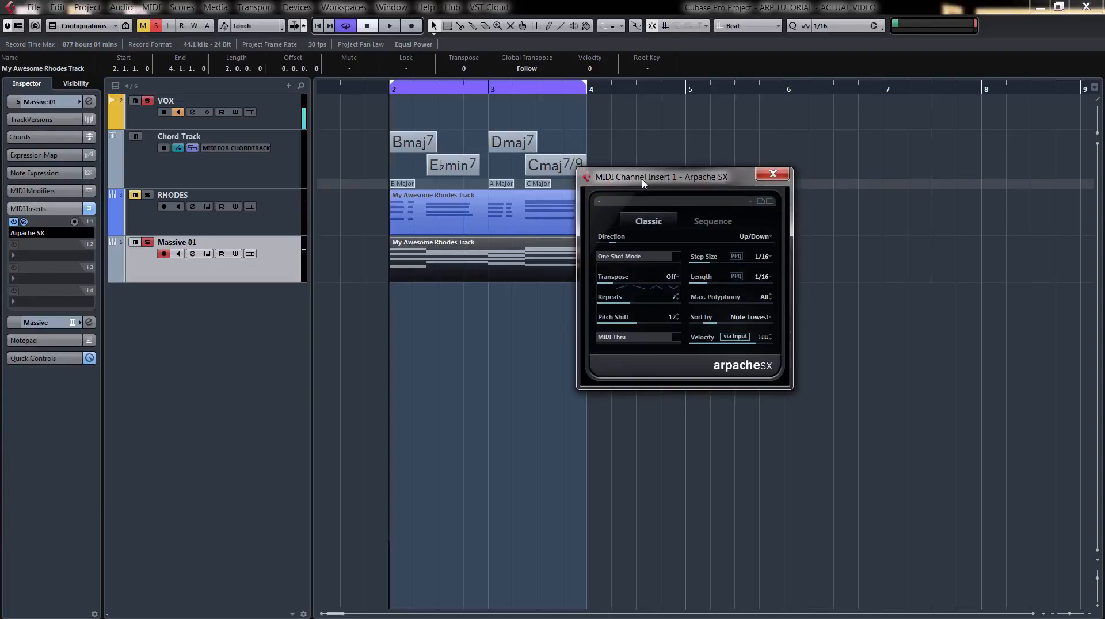
click(760, 236)
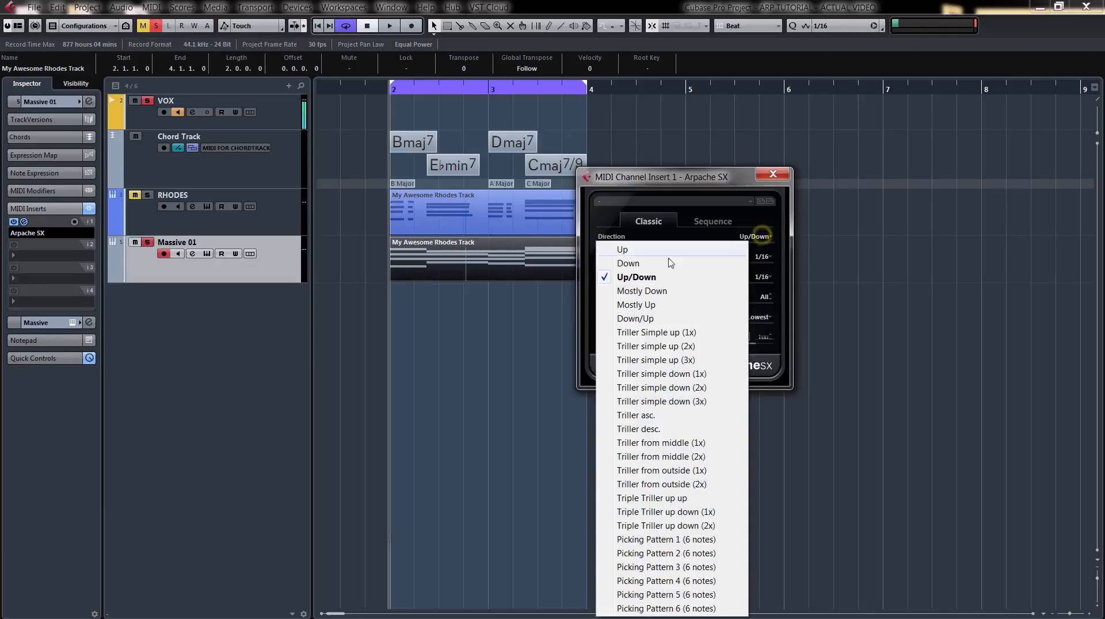
click(627, 250)
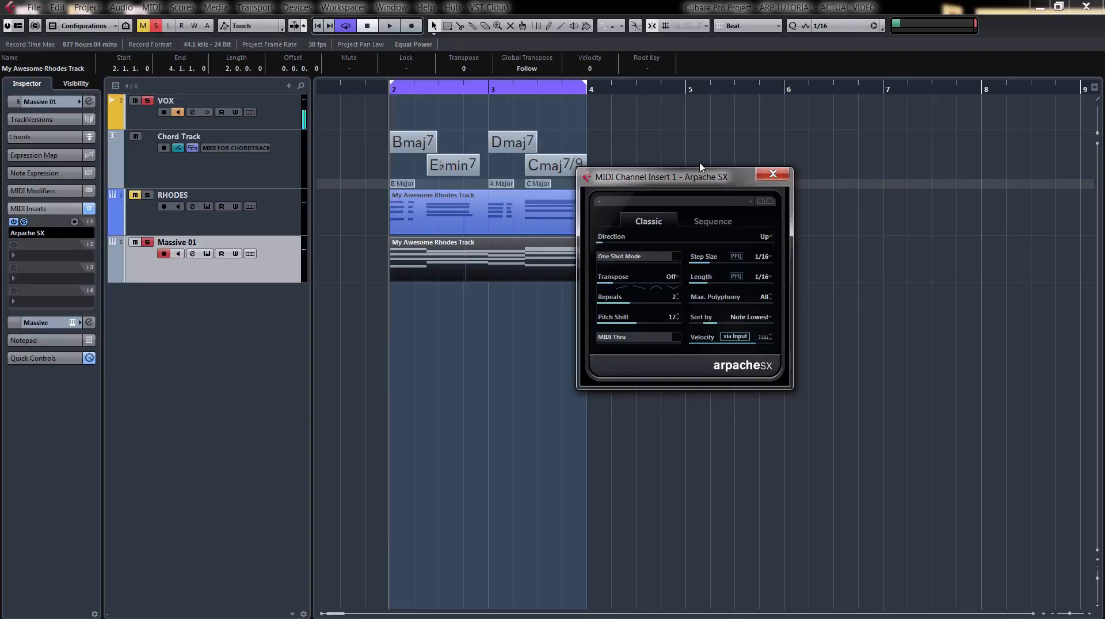
Audition the Massive 01 arpeggio with the Arpache SX window moved clear of the parts, and dismiss that window.
key(space)
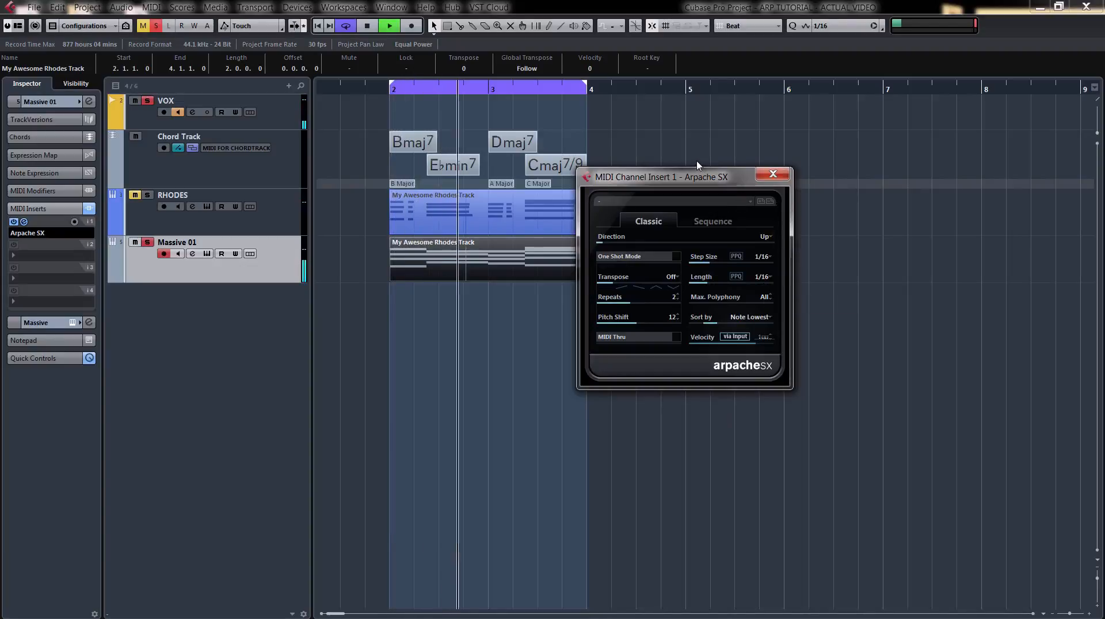
drag(727, 178, 805, 179)
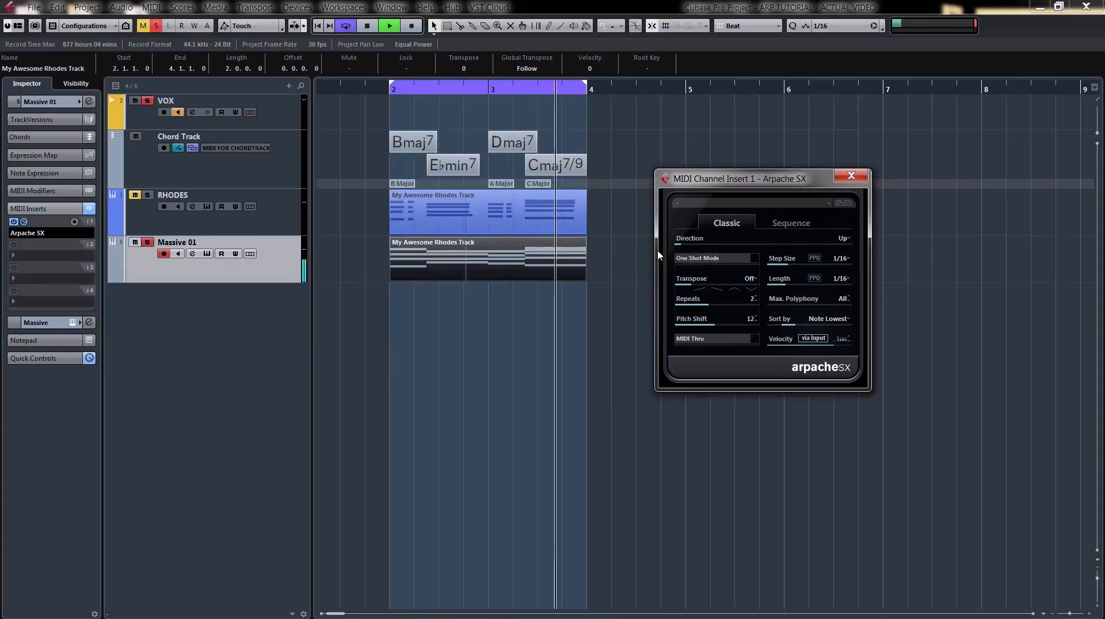
key(space)
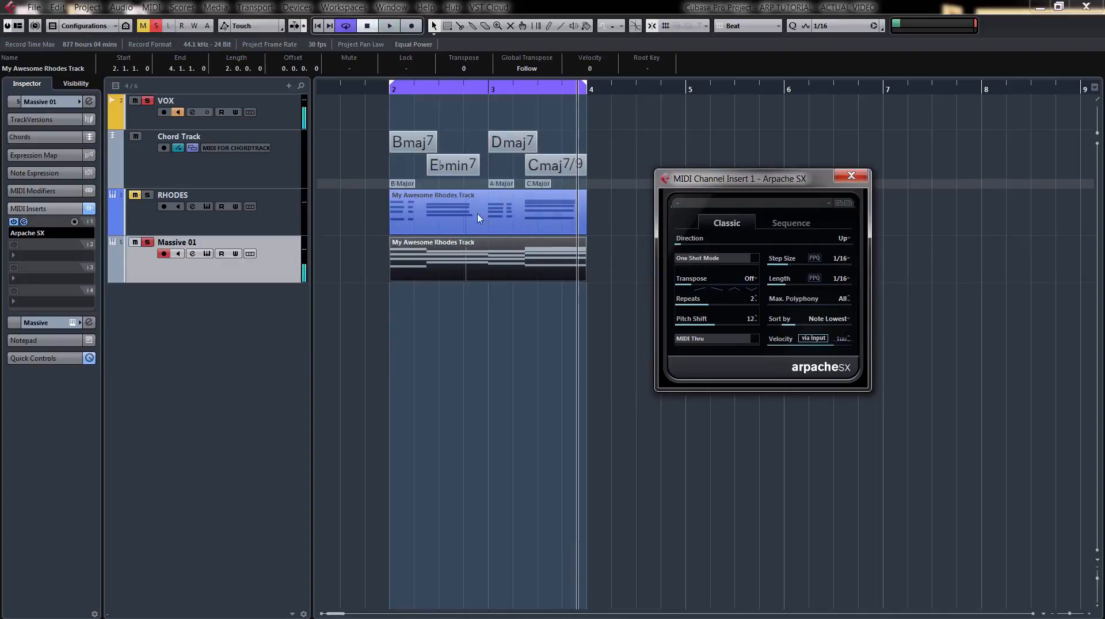
click(851, 175)
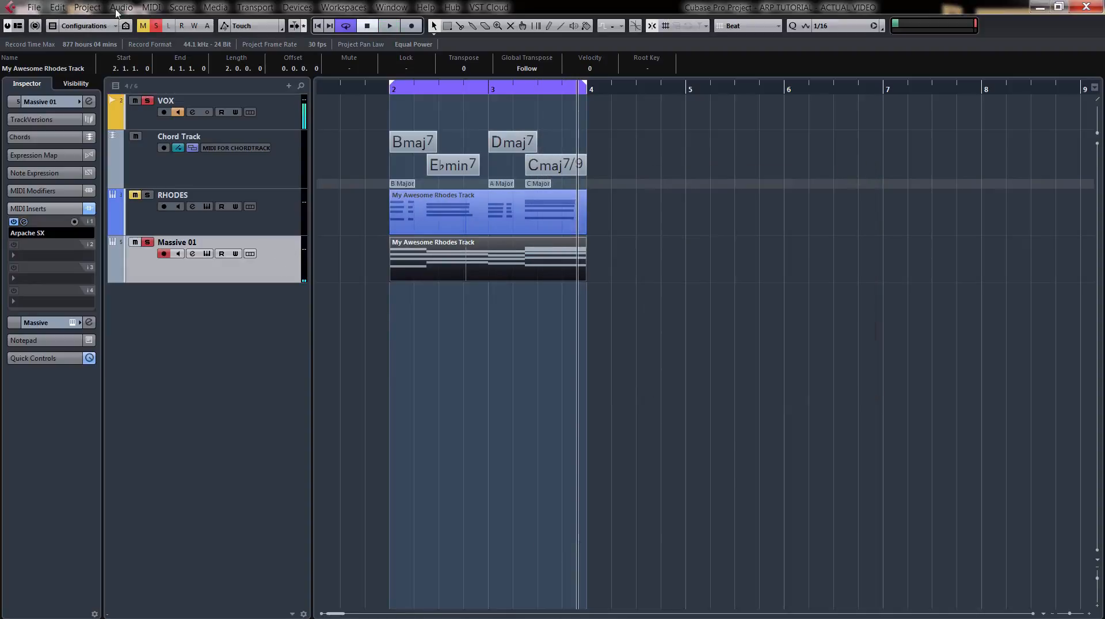
Render the arpeggiated Massive 01 part in place as audio.
click(82, 8)
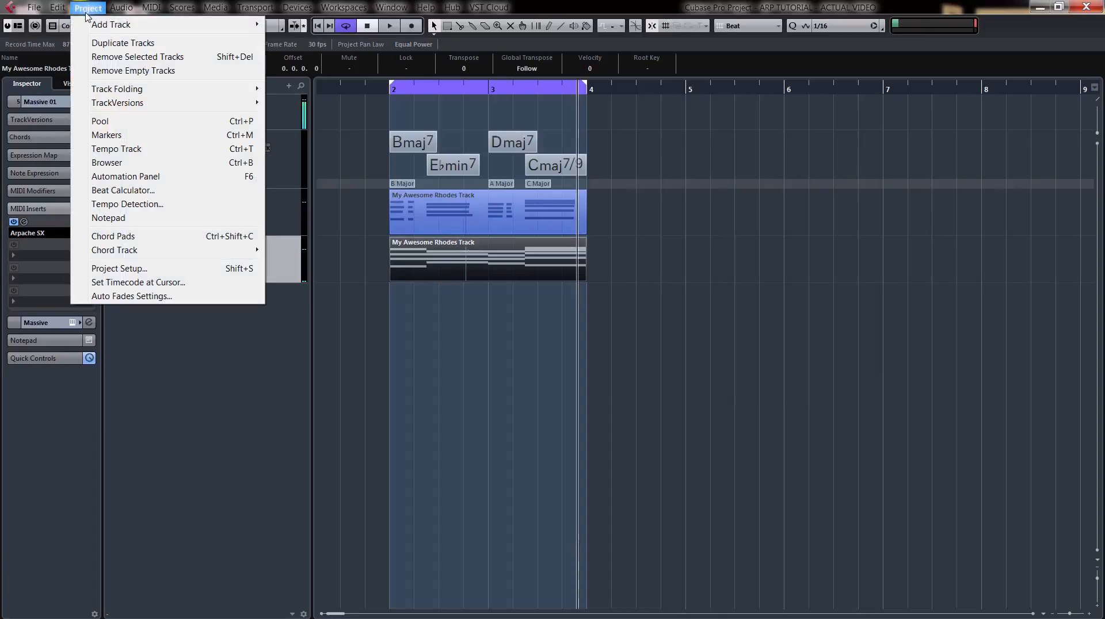
mouse_move(60, 10)
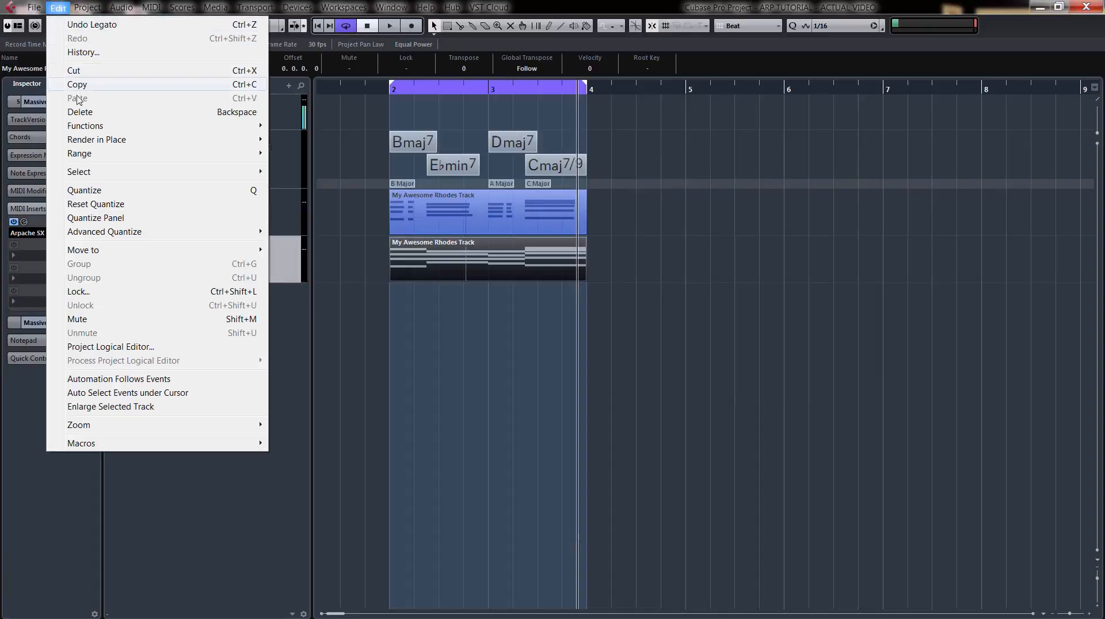
mouse_move(76, 141)
click(300, 141)
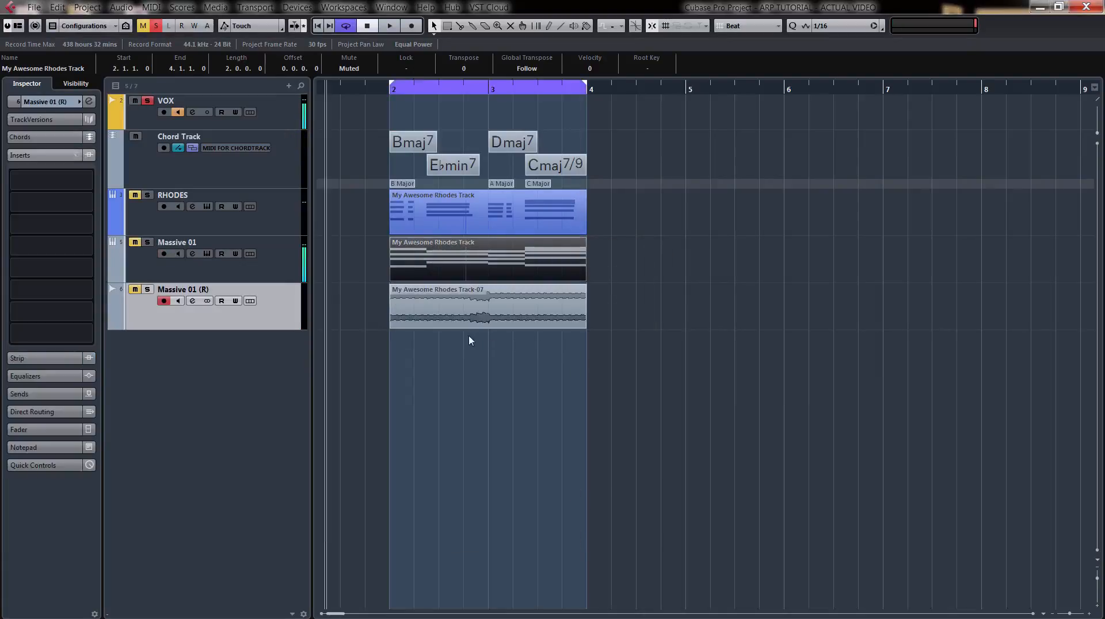
Solo the rendered Massive 01 (R) audio track and audition the arpeggio from it.
click(147, 290)
key(space)
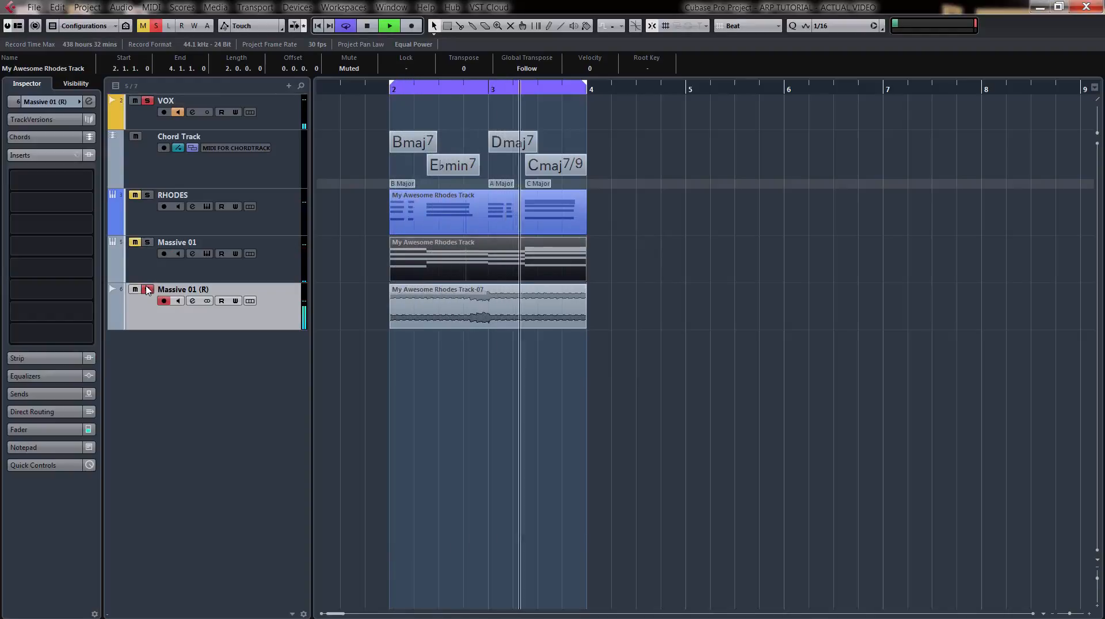
key(space)
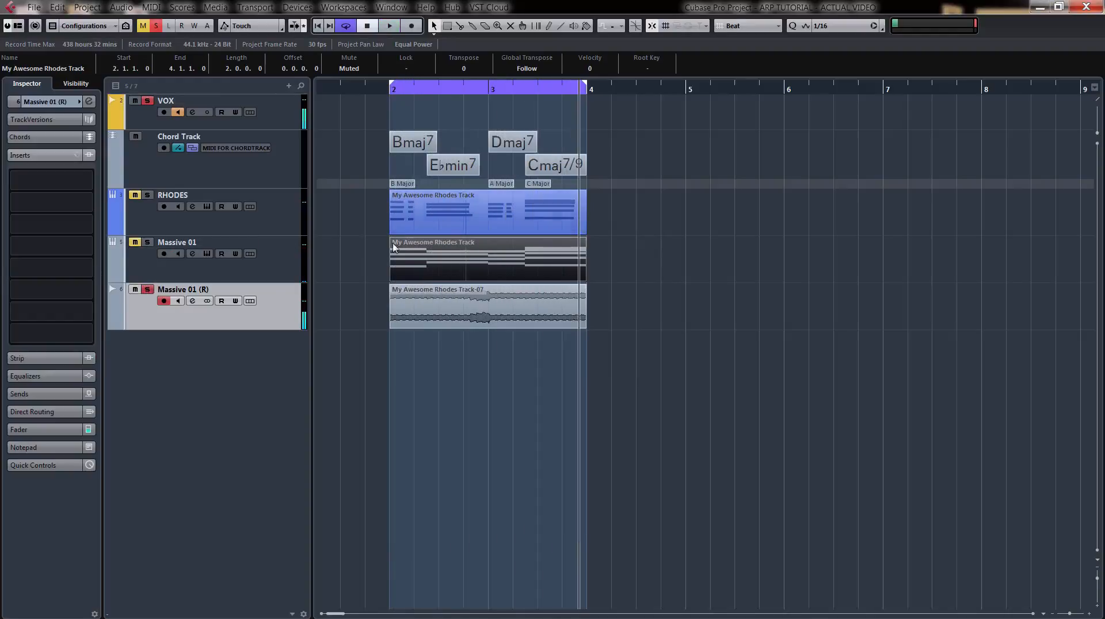
Analyse the rendered audio with VariAudio Pitch & Warp and extract notes without pitchbend, fixed velocity 127, to a new MIDI track.
double_click(492, 309)
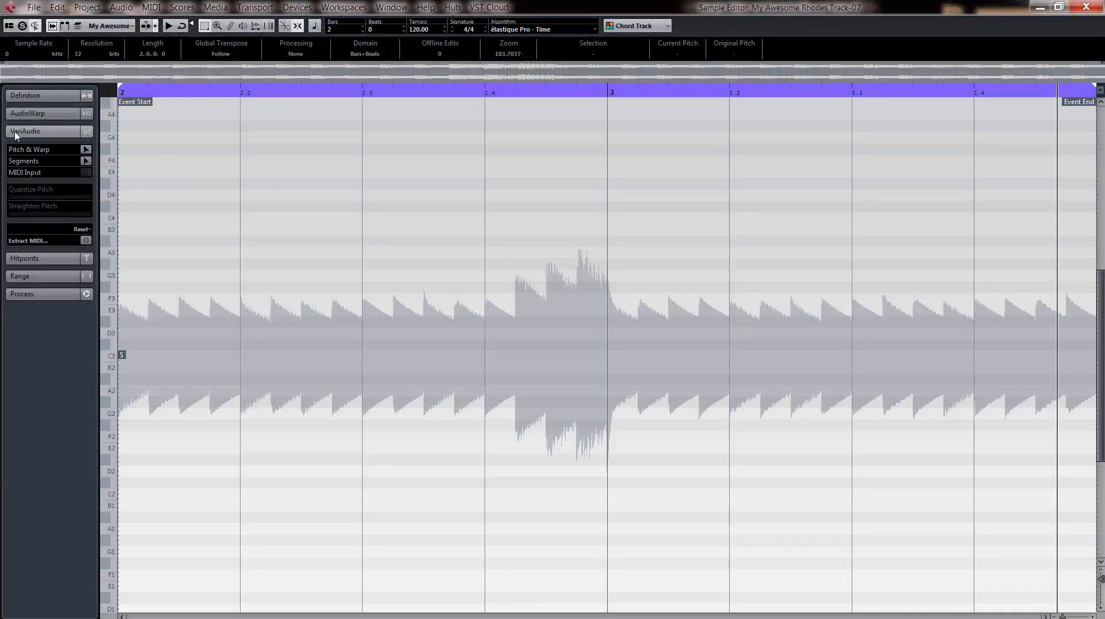
click(85, 150)
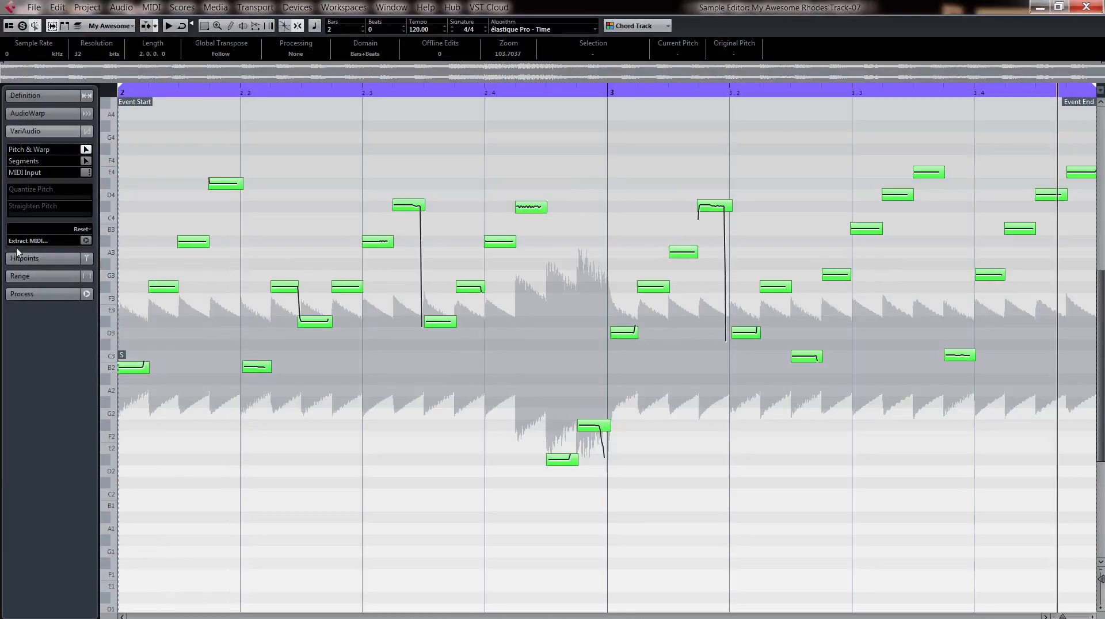
click(86, 241)
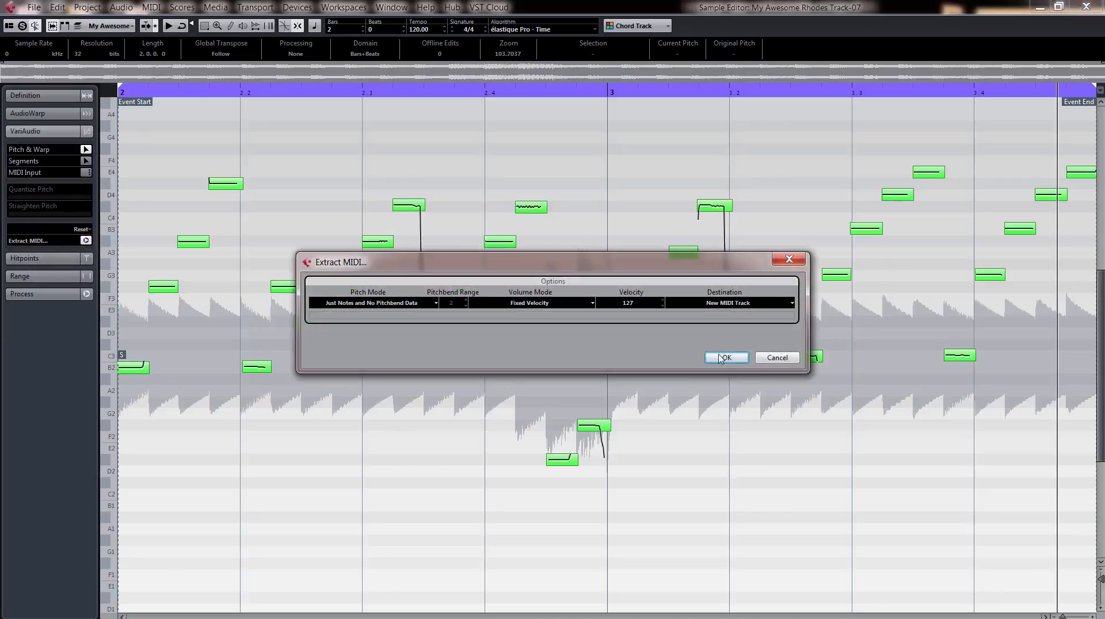
click(725, 357)
click(1085, 6)
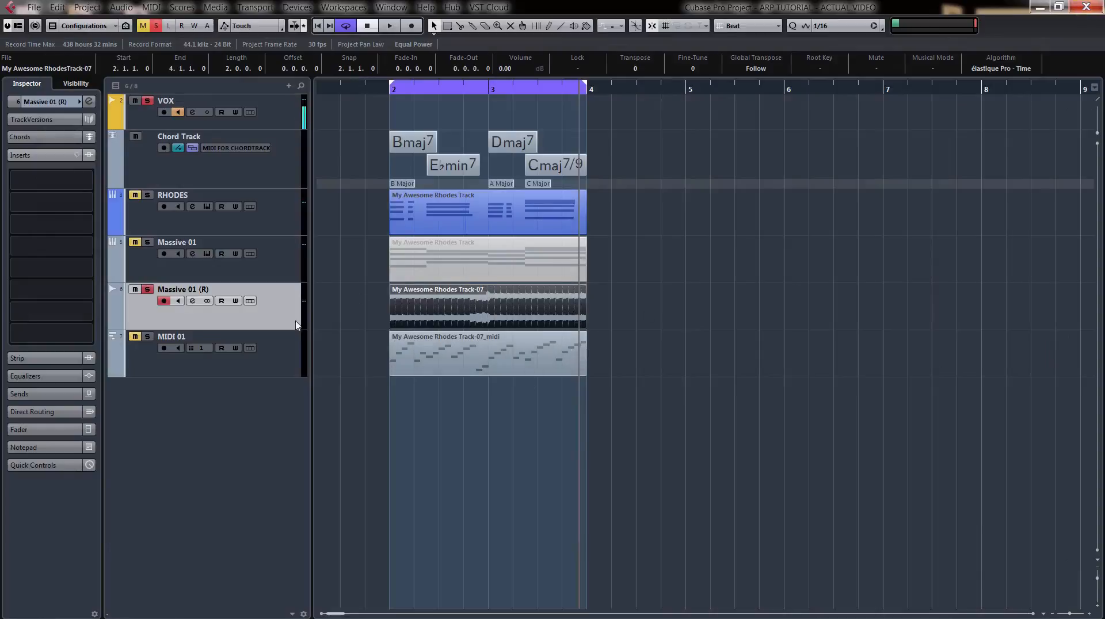
Remove the Massive 01 and Massive 01 (R) tracks, confirming the deletion.
click(274, 272)
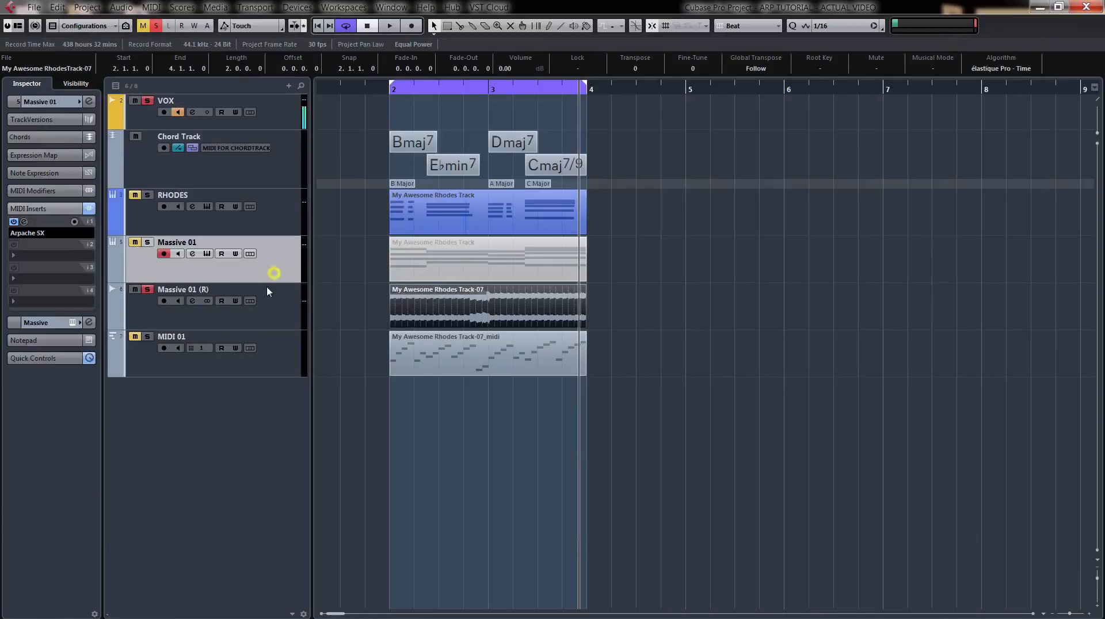
ctrl+click(272, 313)
right_click(272, 313)
click(311, 363)
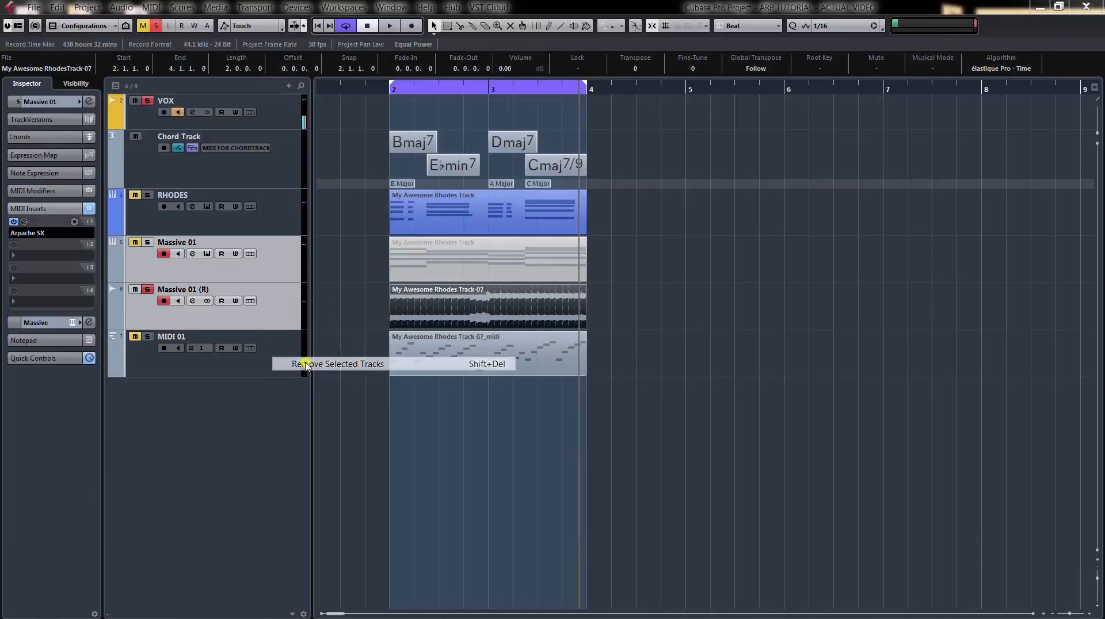
click(526, 344)
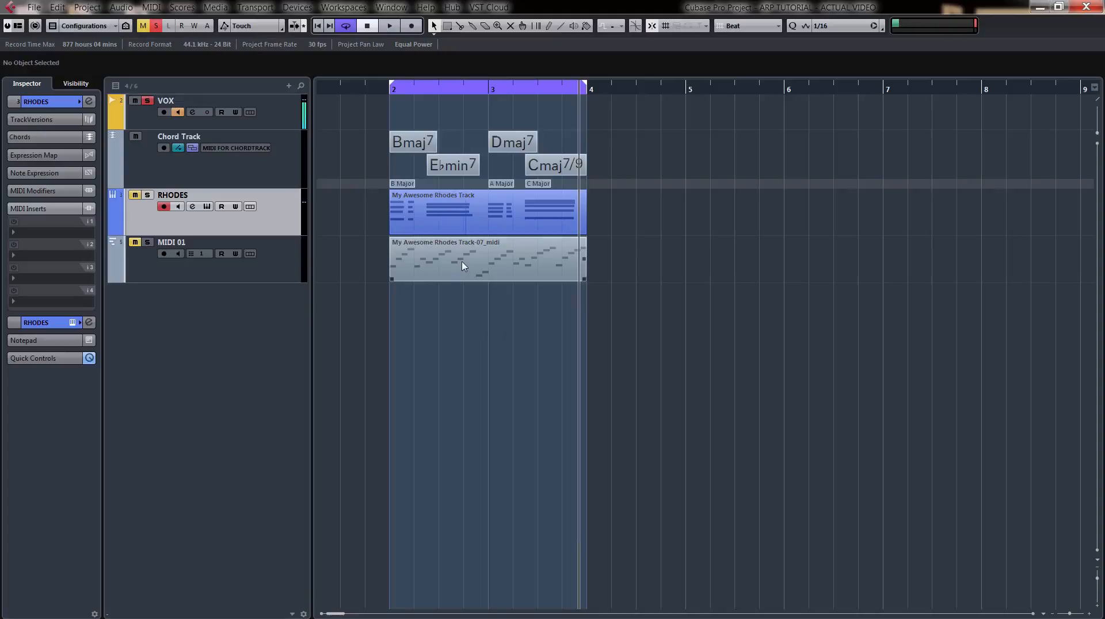
Show the hidden ARPs Converted track with its lanes and remove the MIDI 01 track.
click(65, 85)
click(14, 147)
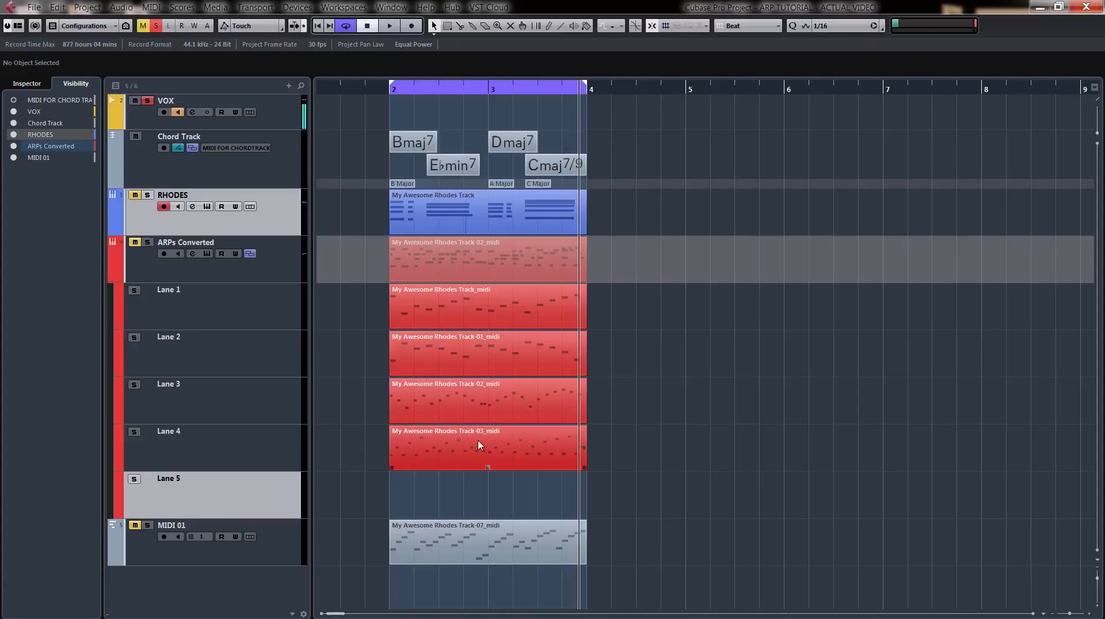
click(278, 547)
right_click(280, 549)
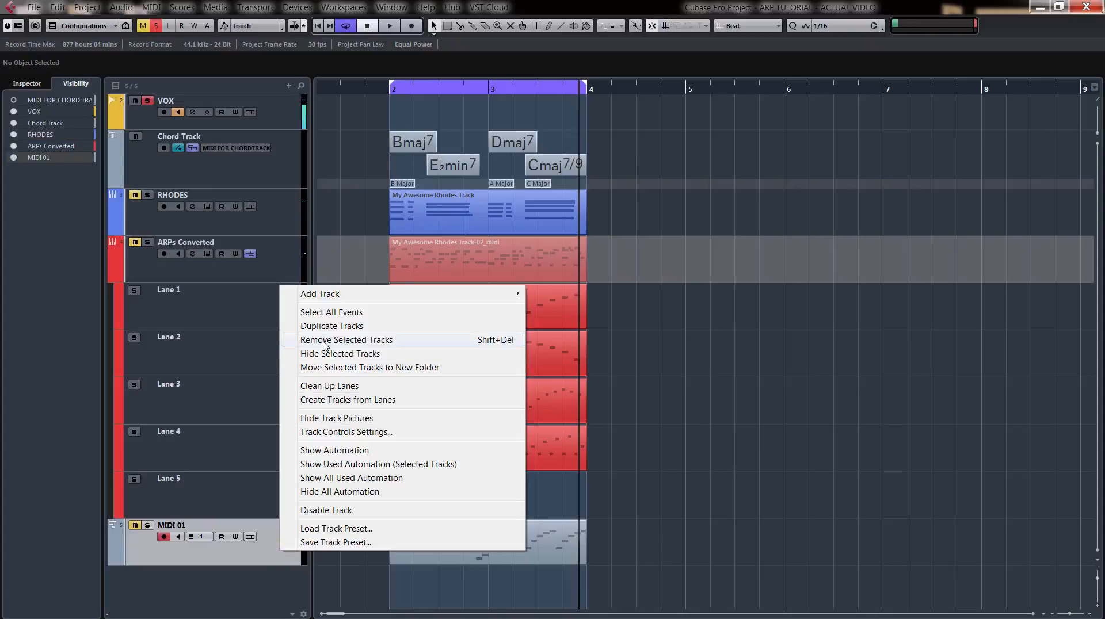
click(325, 345)
click(525, 343)
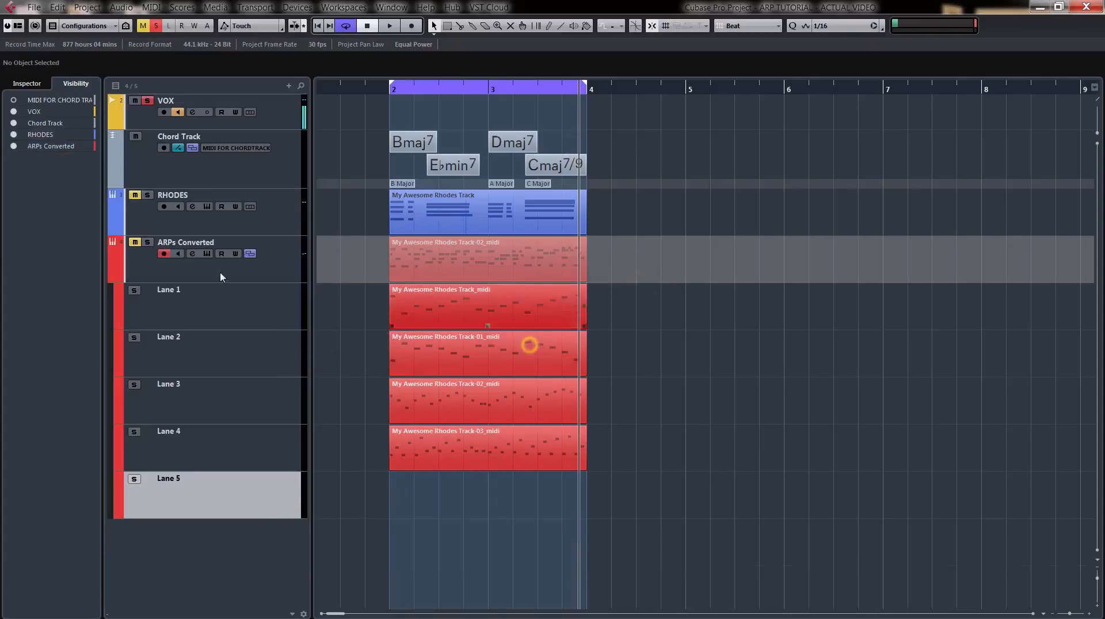
Solo and unmute the ARPs Converted track, and solo its Lane 1.
click(147, 242)
click(134, 243)
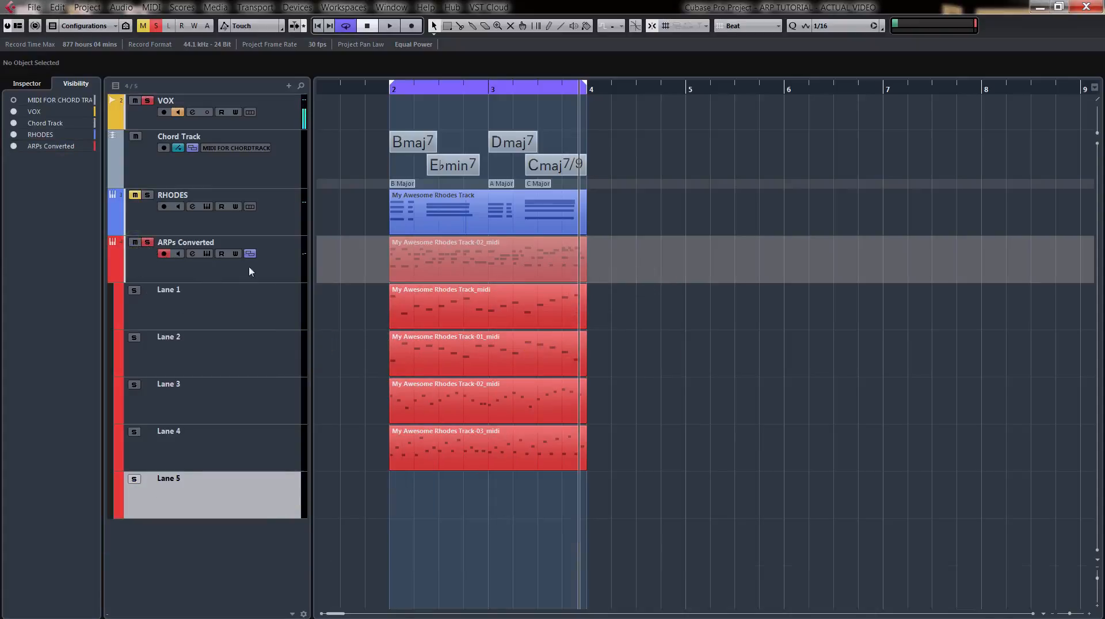
click(270, 264)
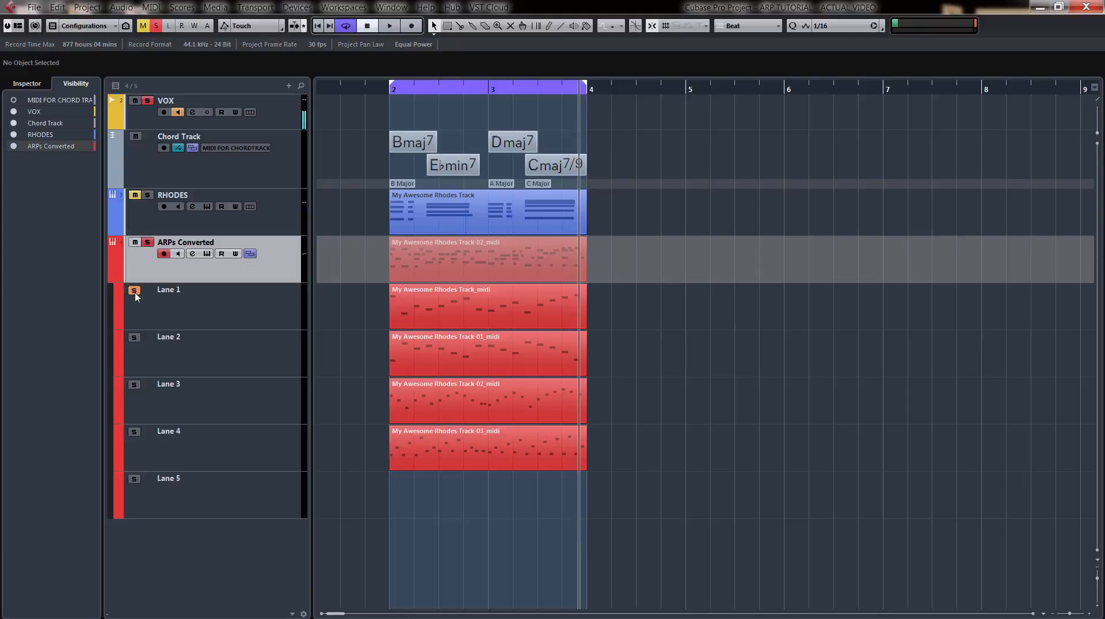
Audition Lanes 1, 2 and 3 of ARPs Converted by soloing each in turn during playback.
key(space)
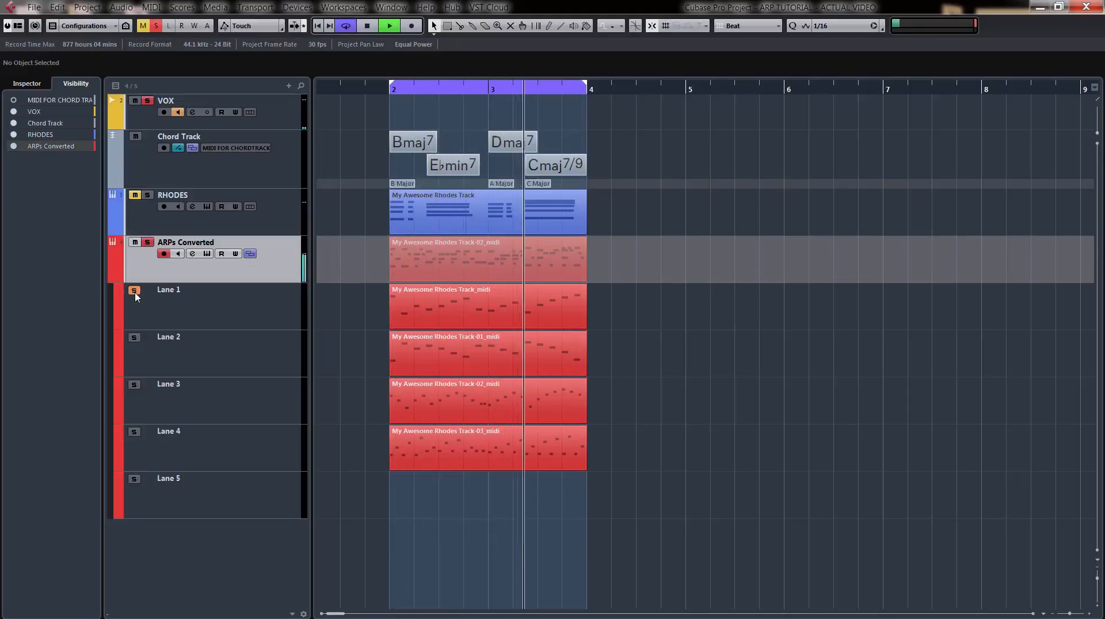
click(135, 338)
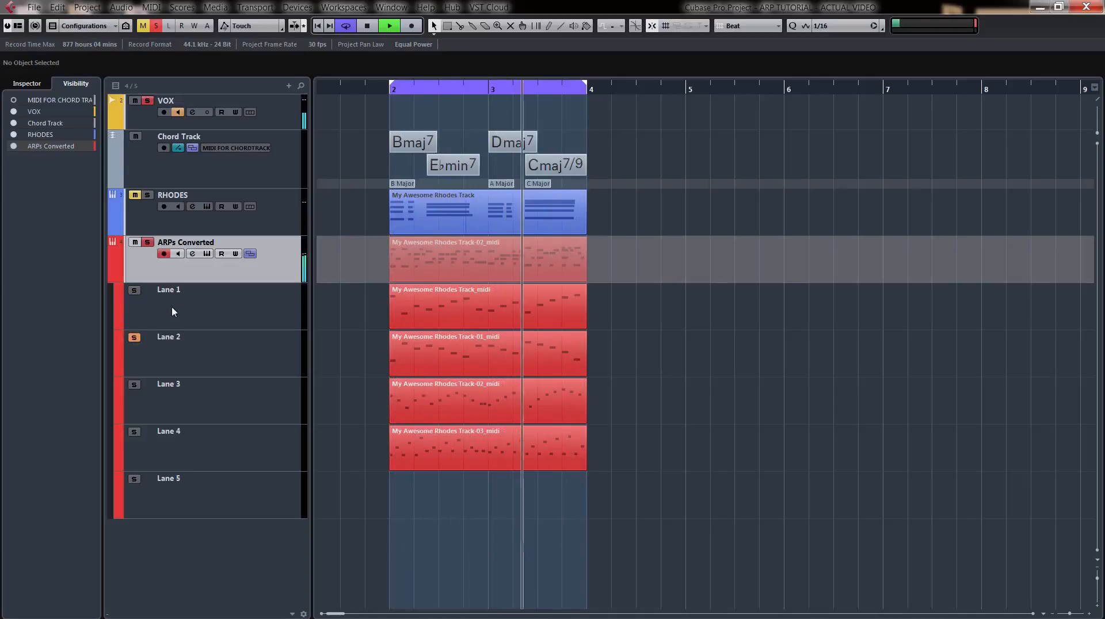
click(135, 386)
key(space)
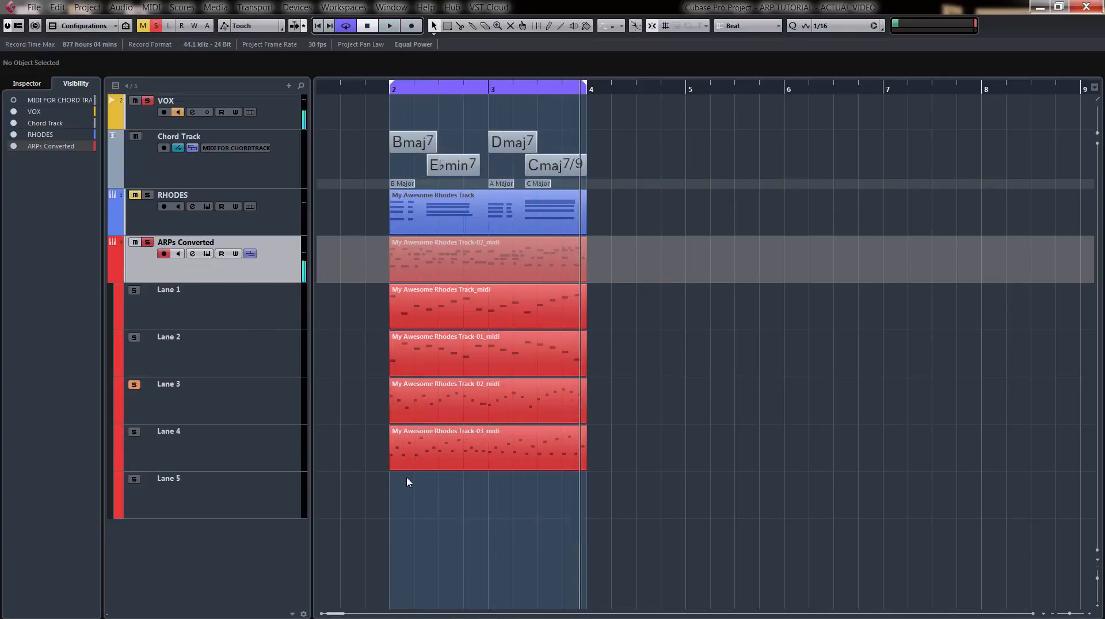
Return to the loop start and split the parts on all four ARPs Converted lanes into one-beat segments.
key(KP_1)
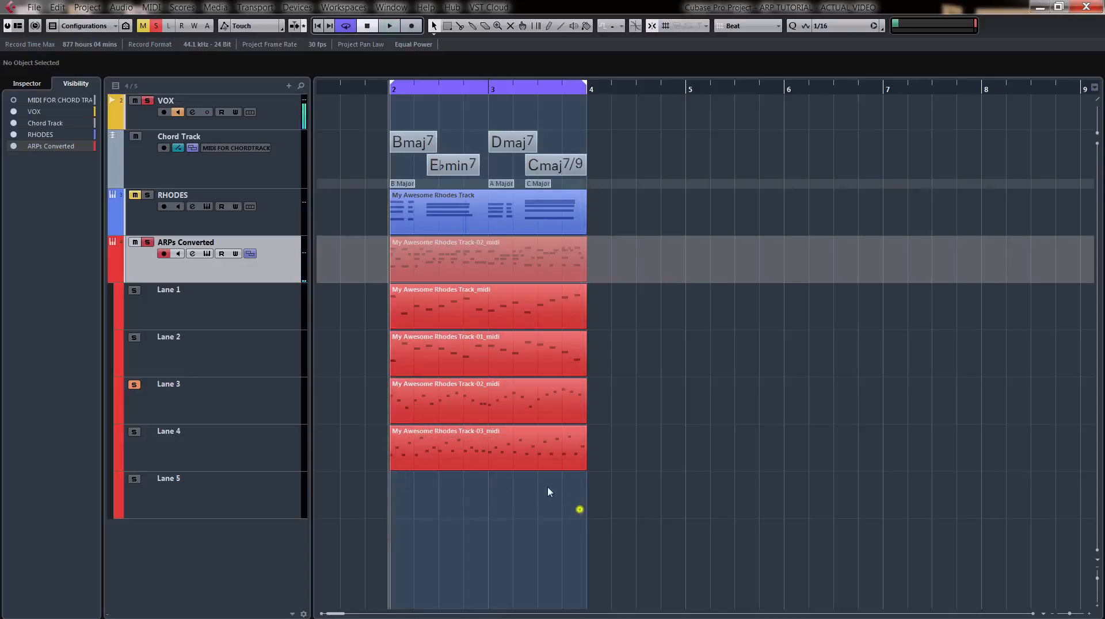
drag(403, 305, 401, 304)
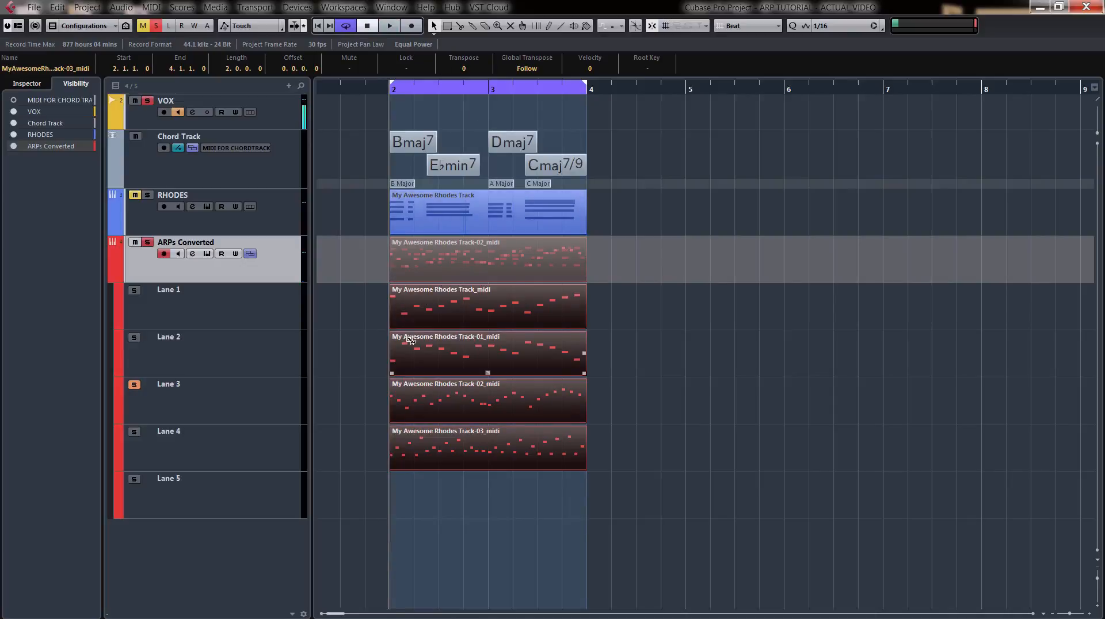
drag(414, 345, 567, 349)
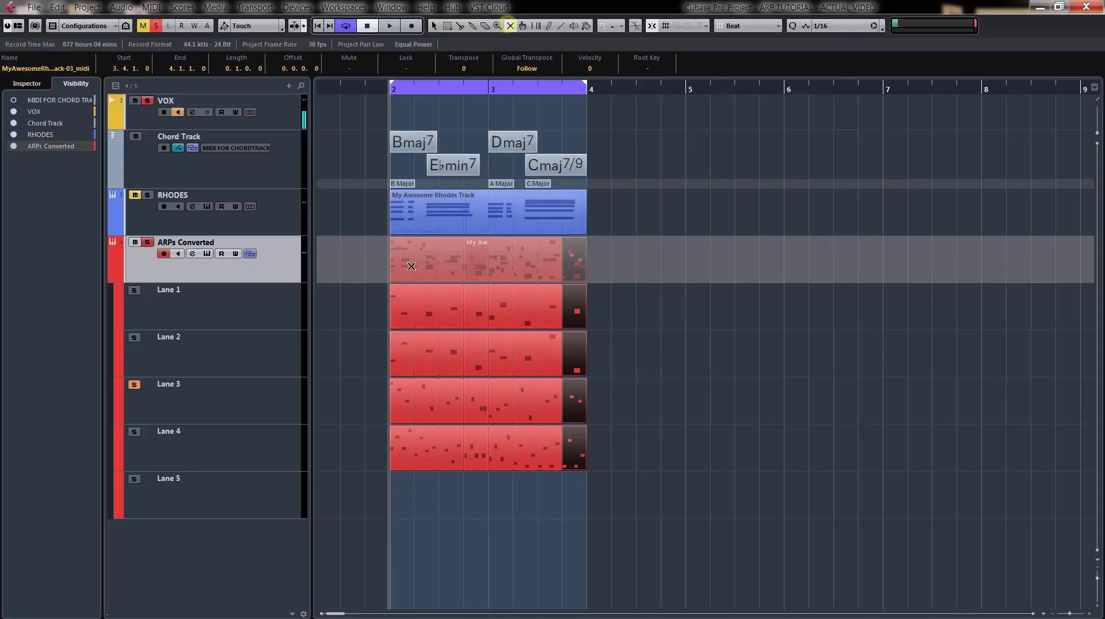
Mute alternating one-beat segments on Lanes 1 and 2, and the first three beats of bar 2 on Lanes 3 and 4.
click(404, 363)
click(397, 412)
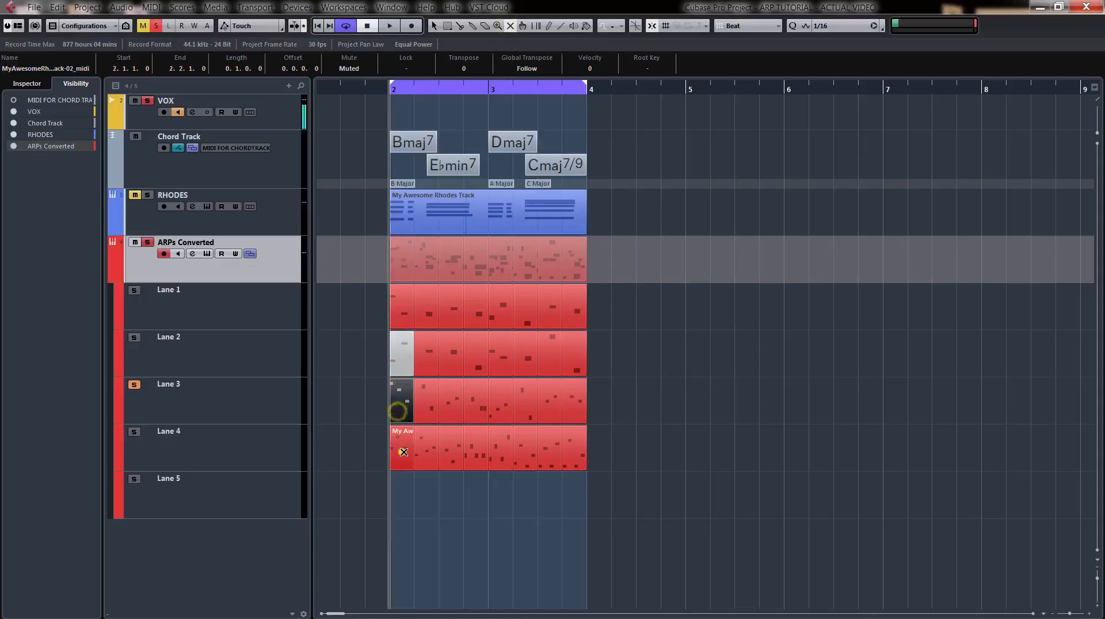
click(401, 452)
click(423, 452)
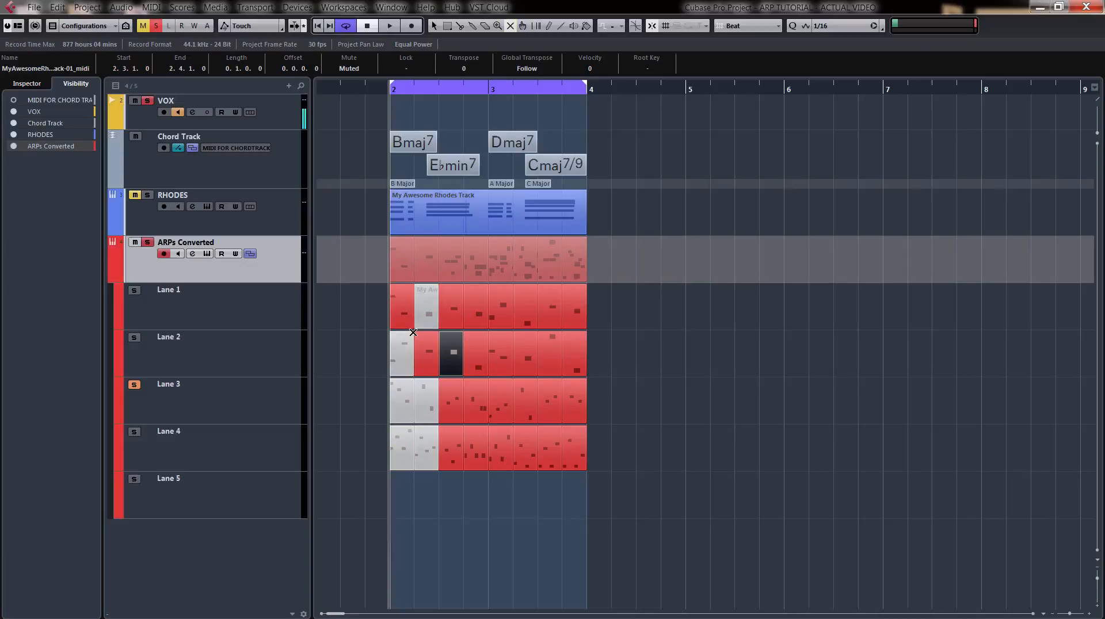
click(503, 351)
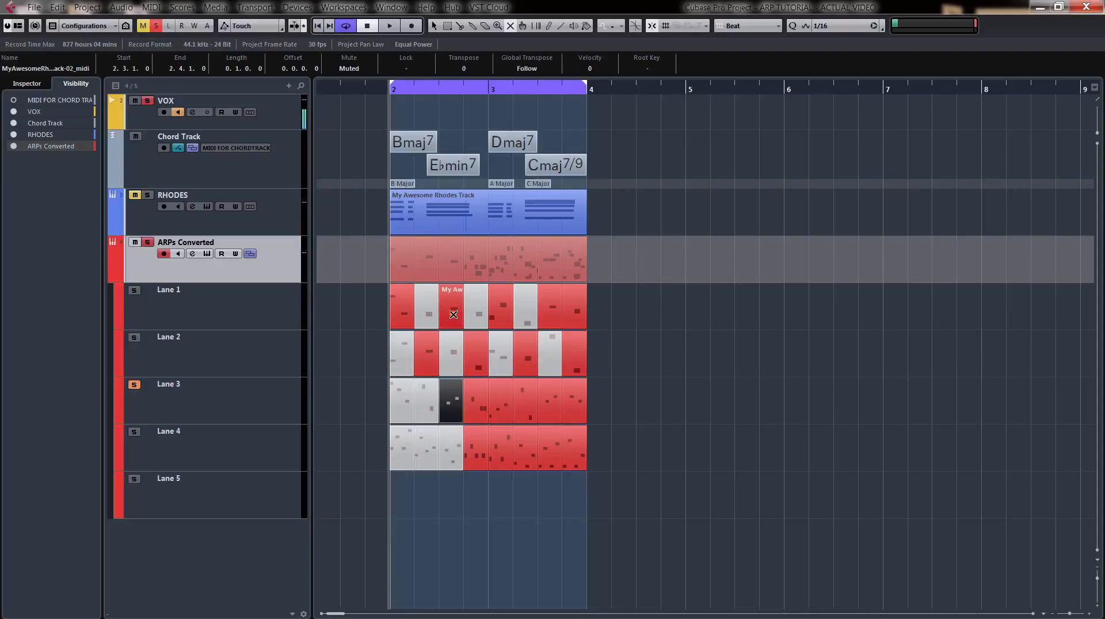
Mute Lane 1 at 2.3 and 3.3, Lane 2 at 3.2, Lane 3 from 2.4 through 3.3, and Lane 4 at 2.4, 3.1 and 3.3.
click(453, 314)
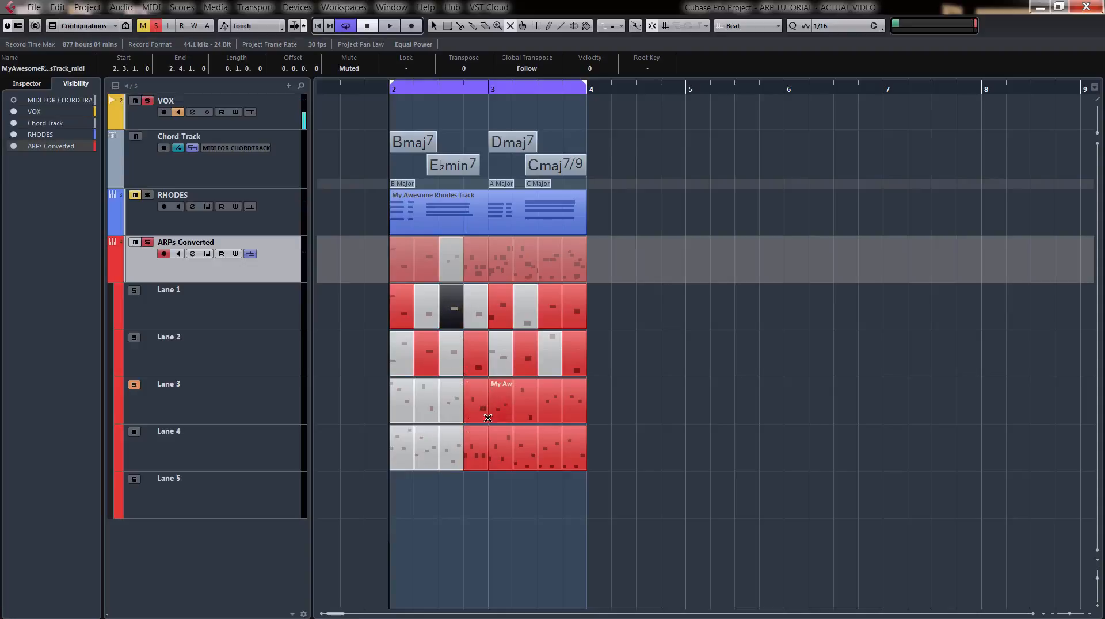
click(480, 408)
click(476, 449)
click(501, 403)
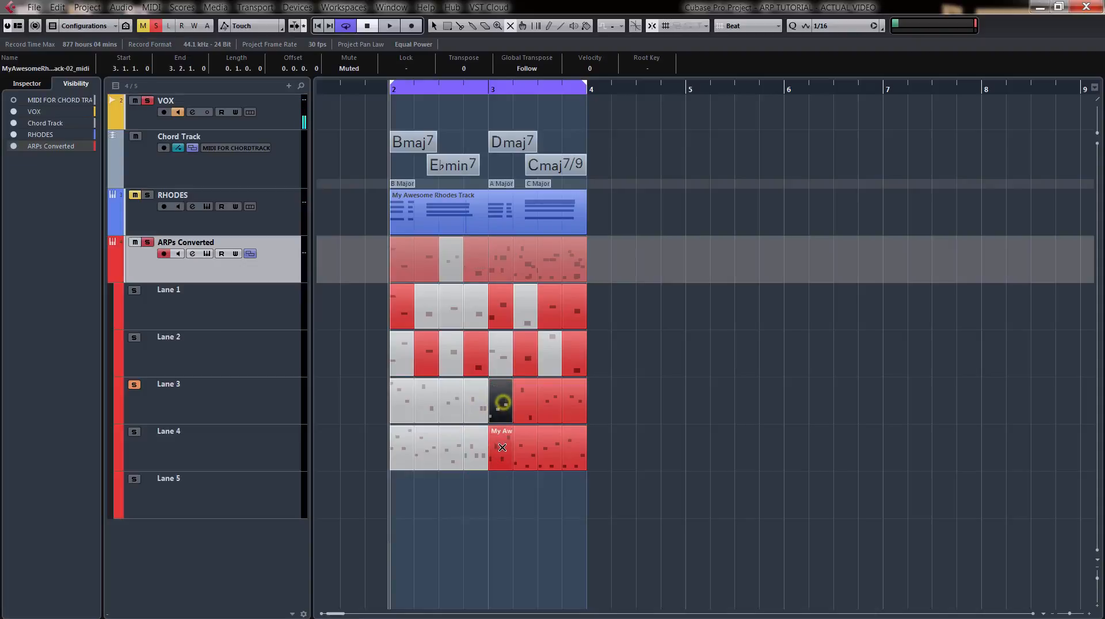
click(527, 401)
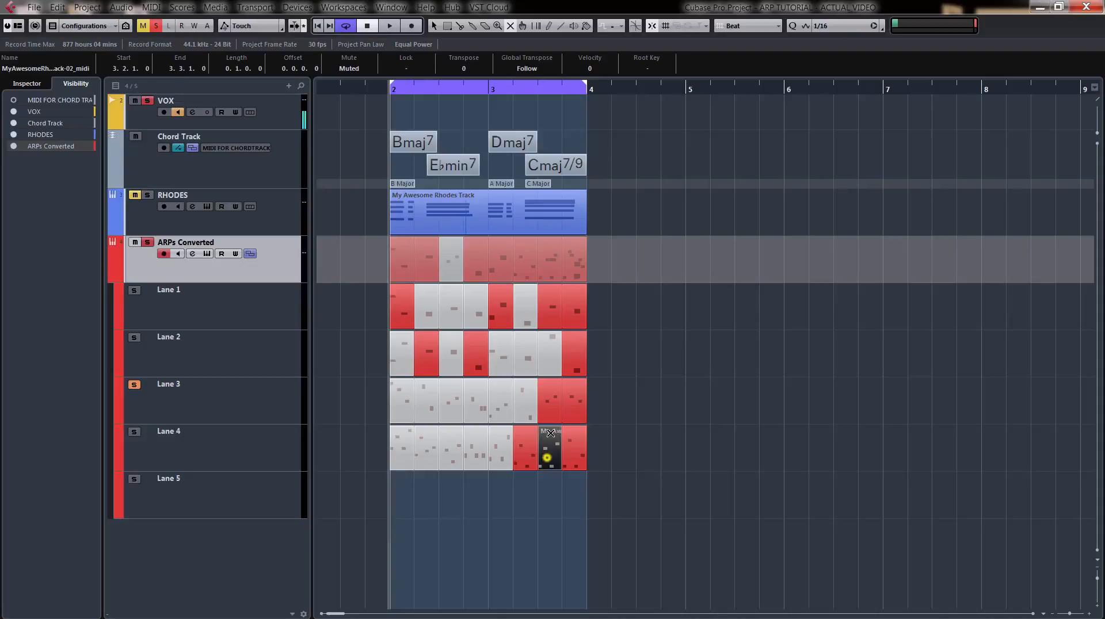
click(553, 317)
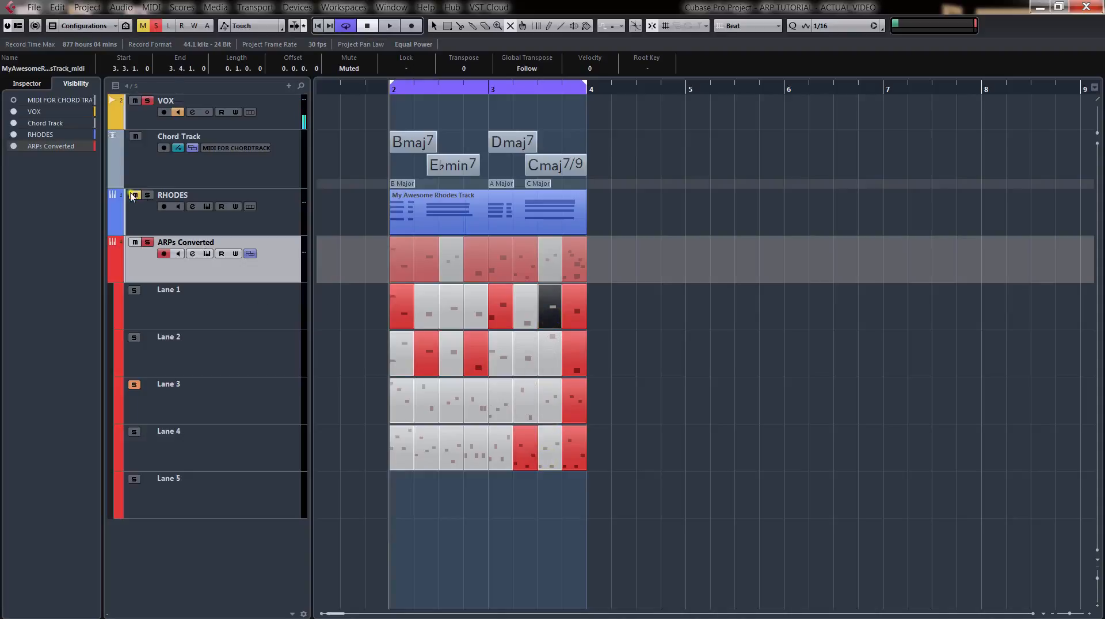
Play the lane composite with RHODES soloed and Lane 3's solo off, and mute Lanes 1, 2 and 3 at beat 3.4.
key(space)
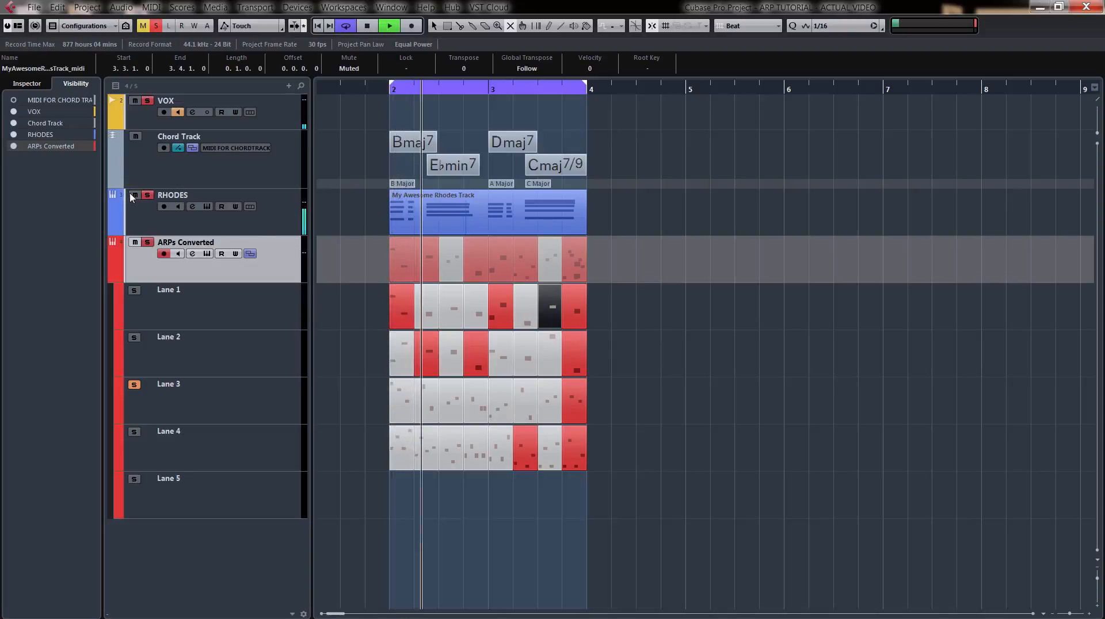
click(134, 386)
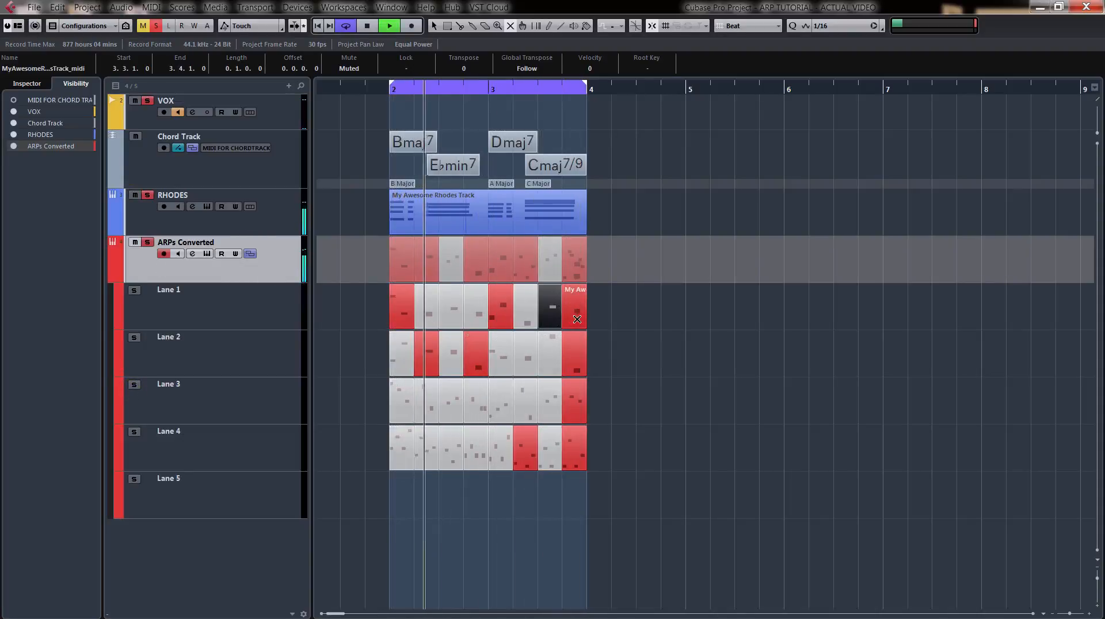
click(574, 358)
click(576, 406)
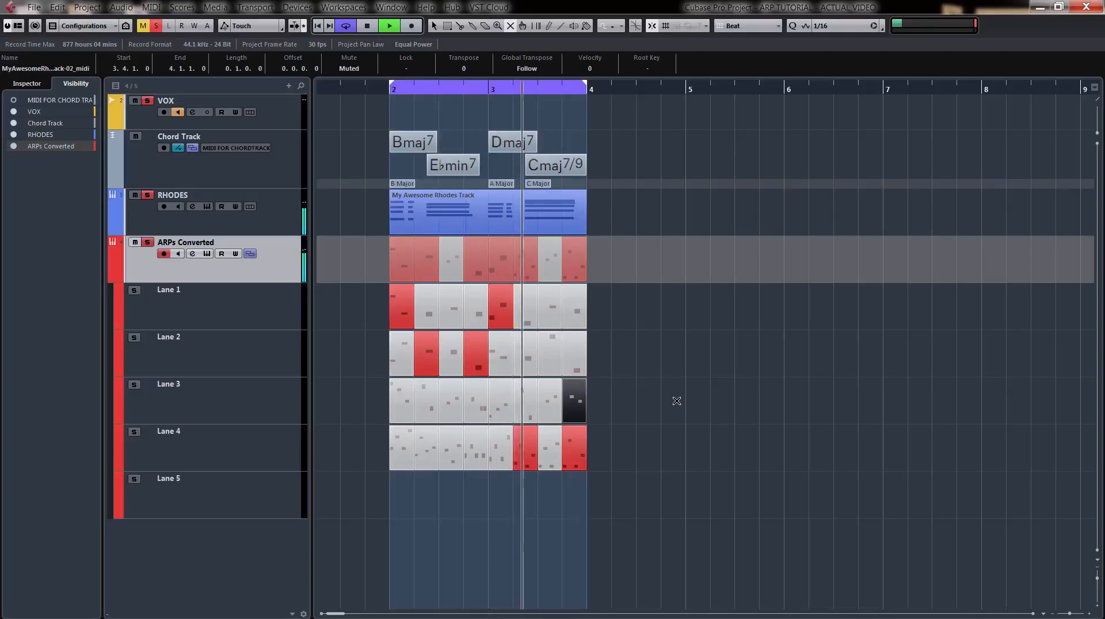
At beat 3.2, try Lane 3 in place of Lane 4 during playback, and switch to Lane 2 as the only unmuted segment.
click(519, 401)
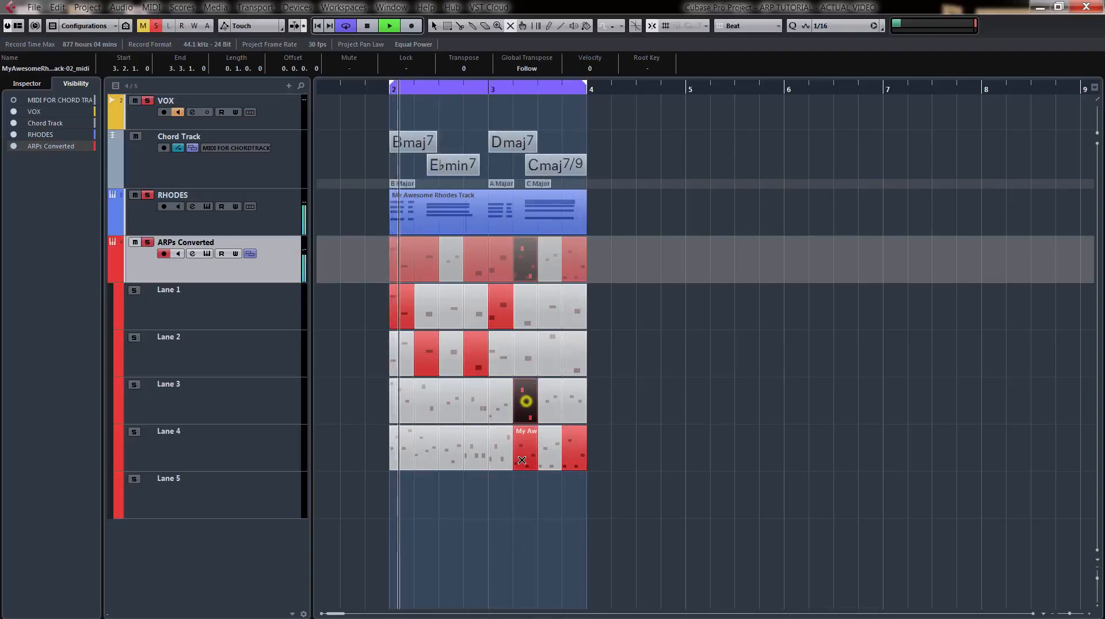
click(522, 451)
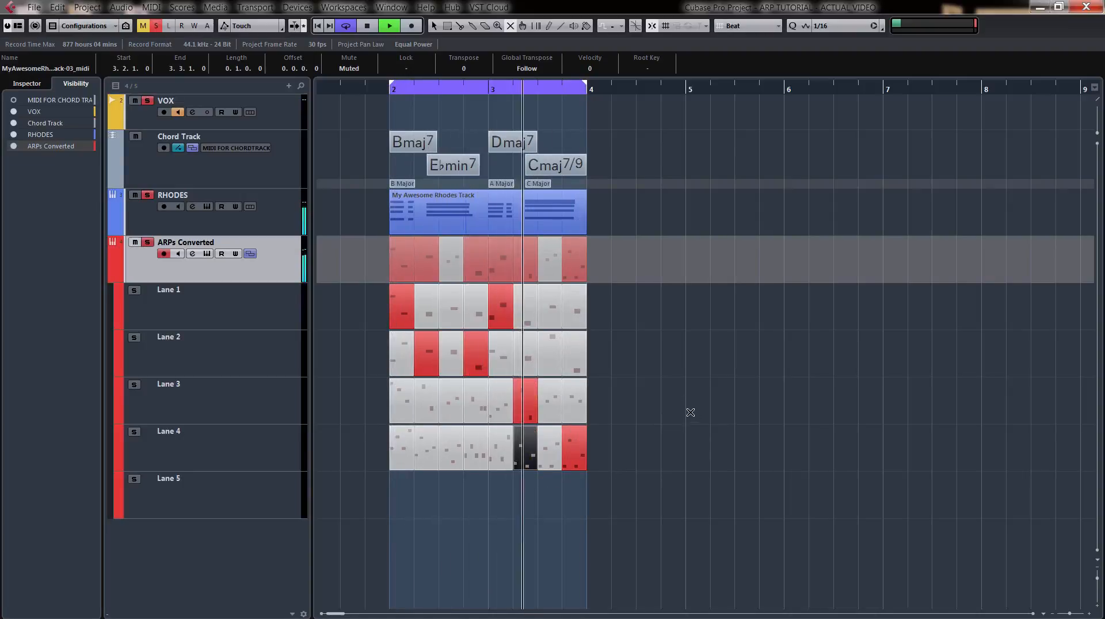
click(527, 354)
click(524, 410)
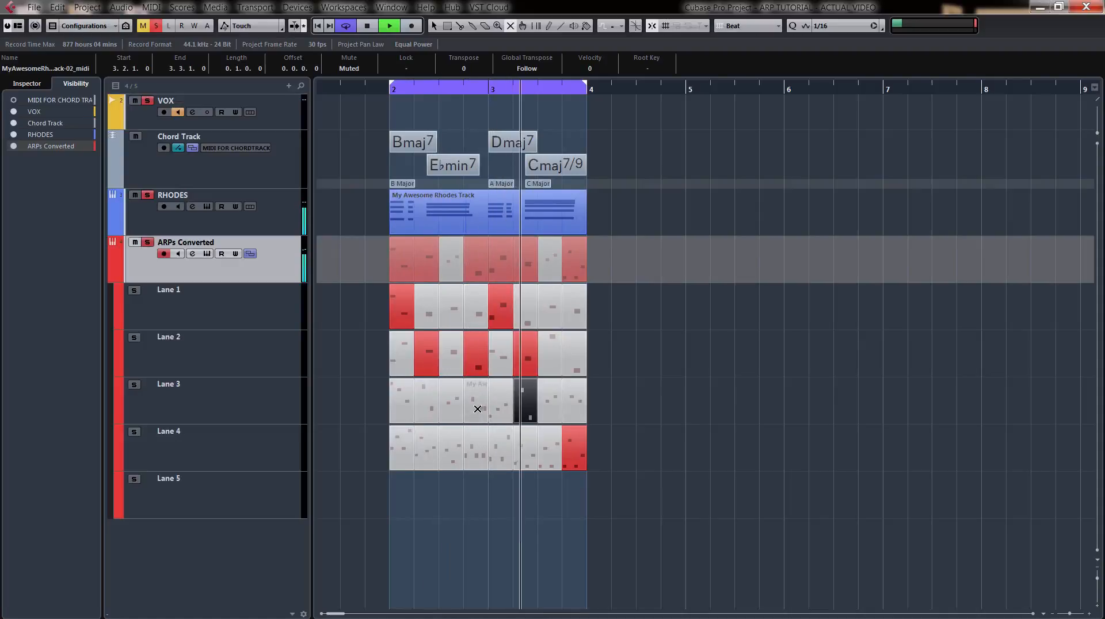
At beat 2.4, mute Lane 2 and try Lane 3 during playback, switch to Lane 4 as the only unmuted segment, and stop playback.
click(482, 364)
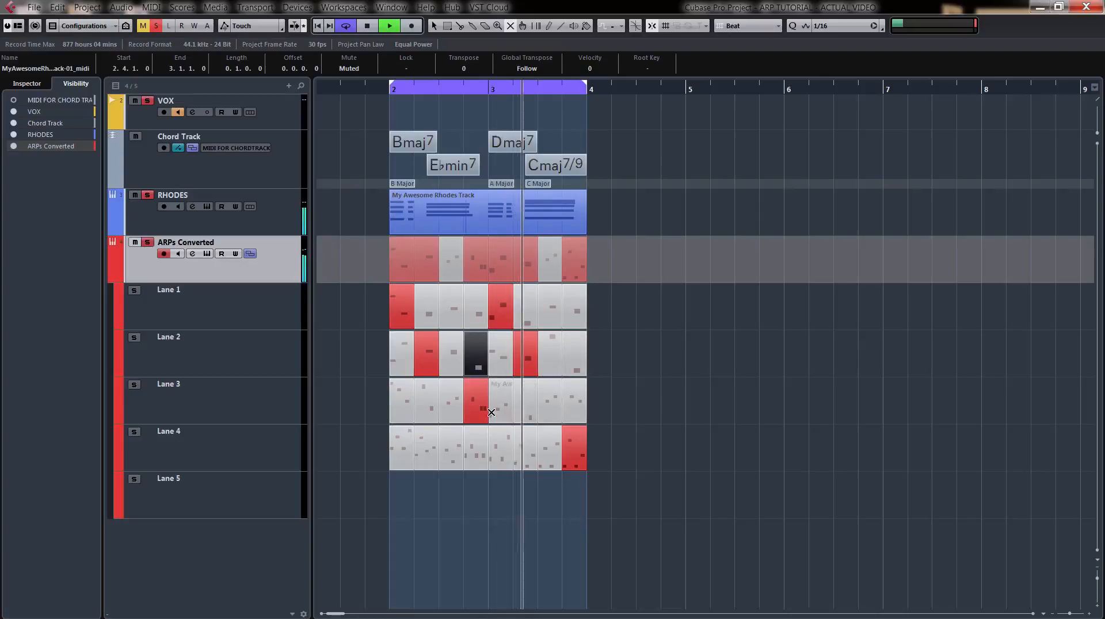
click(477, 447)
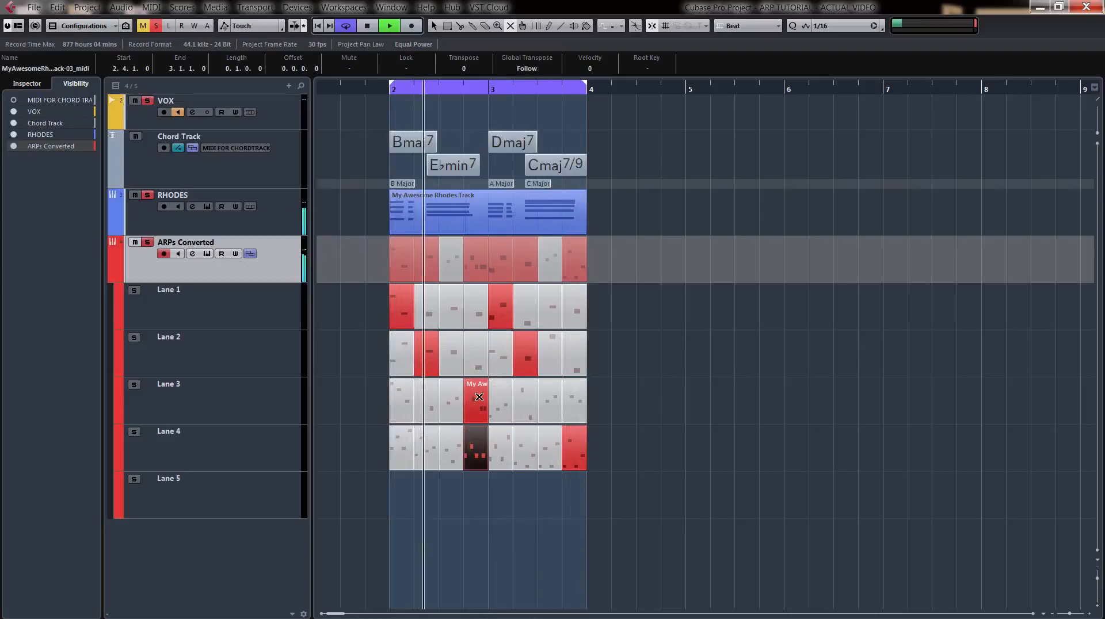
click(474, 396)
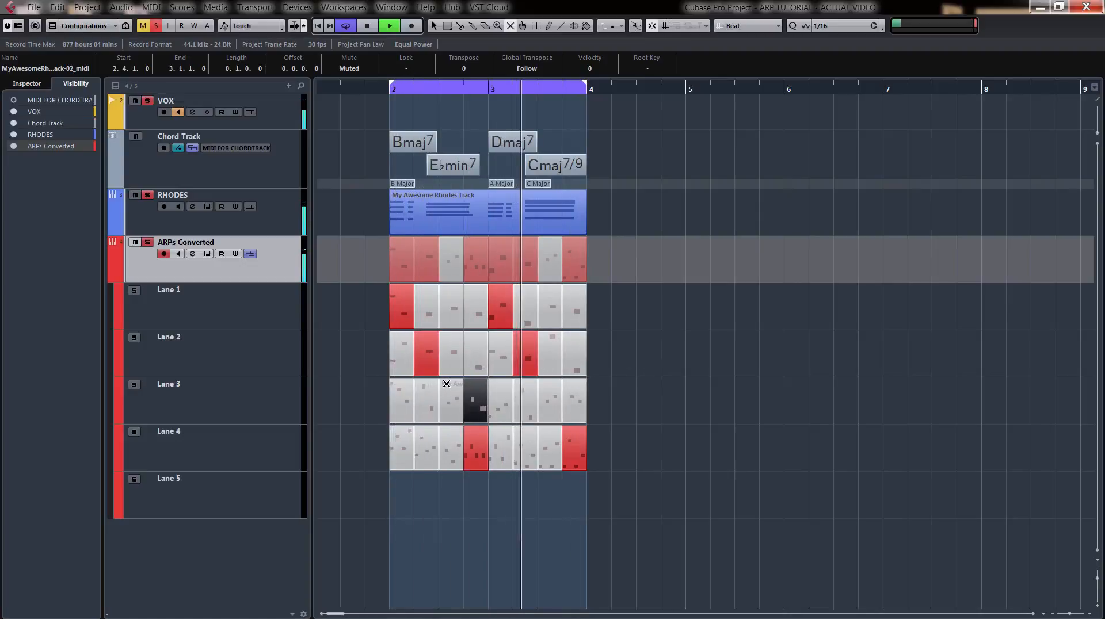
key(space)
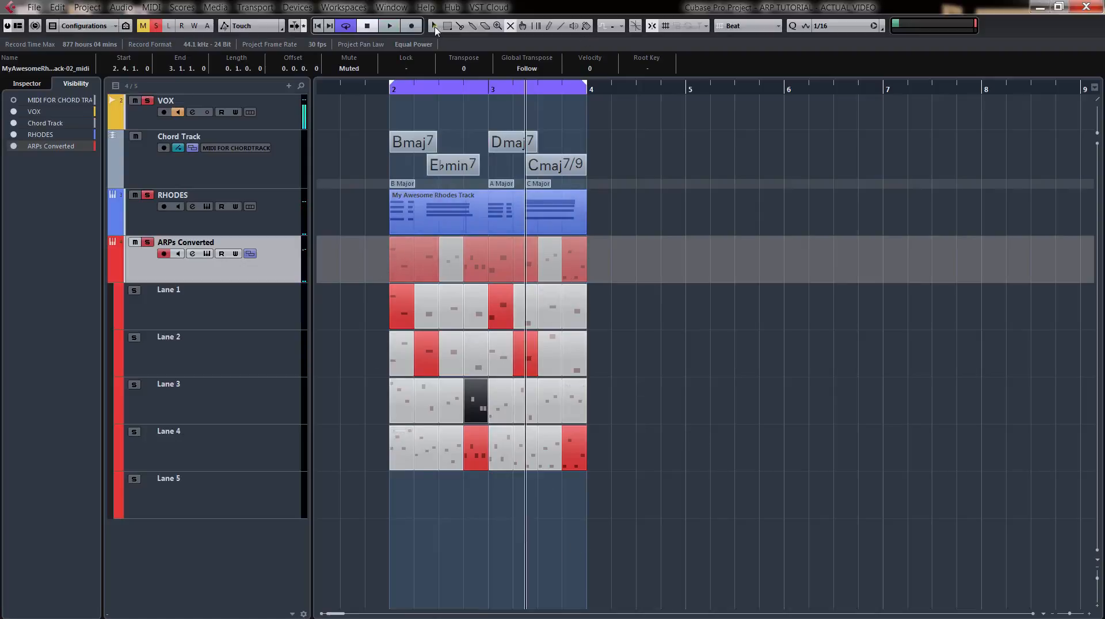
Duplicate the RHODES part and all arpeggio lane segments to bars 4 and 5, and extend the cycle range to bar 6.
drag(693, 525, 377, 216)
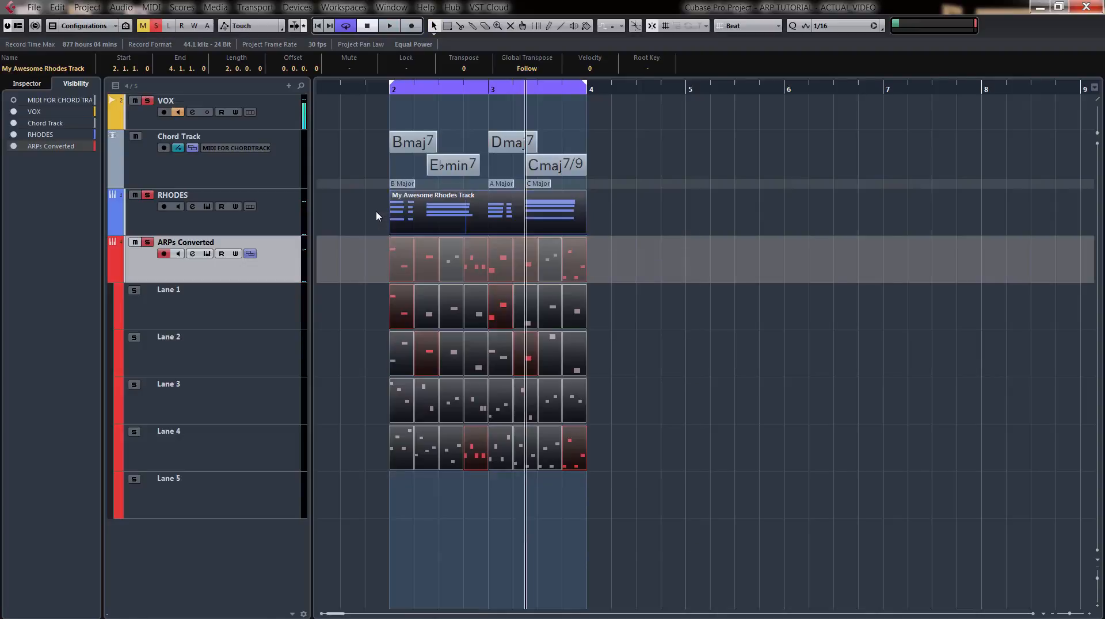
key(ctrl+d)
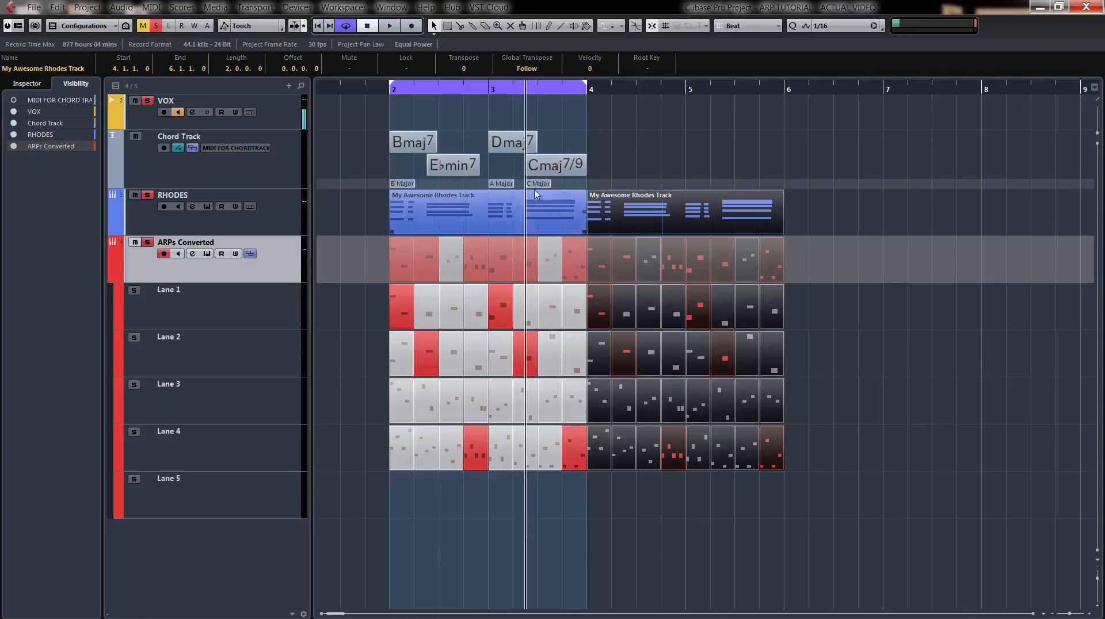
click(933, 366)
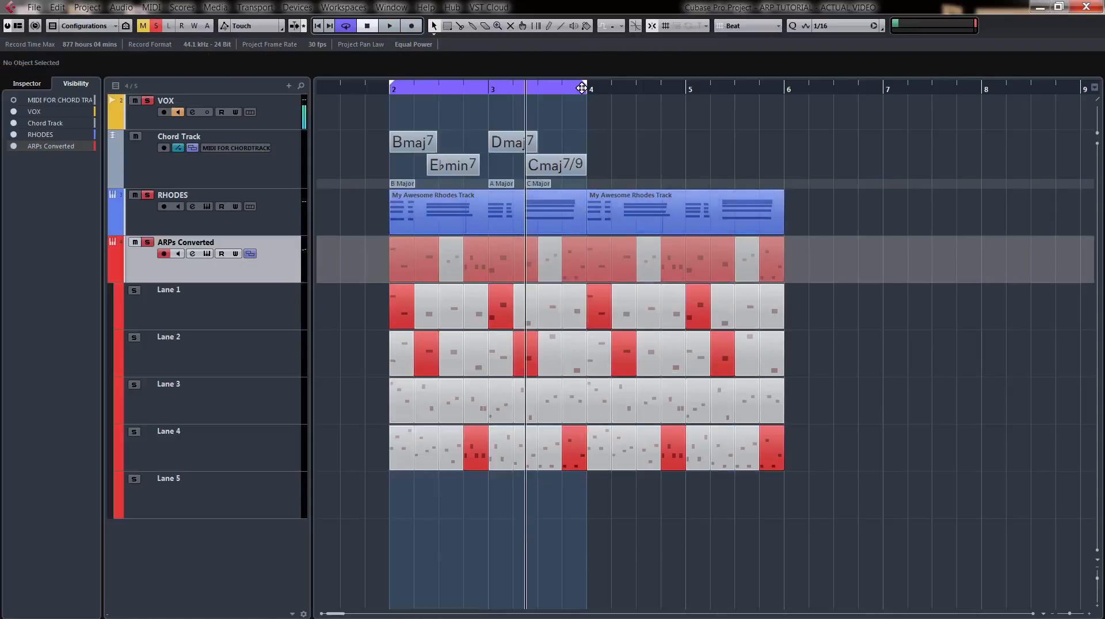
drag(582, 87, 783, 91)
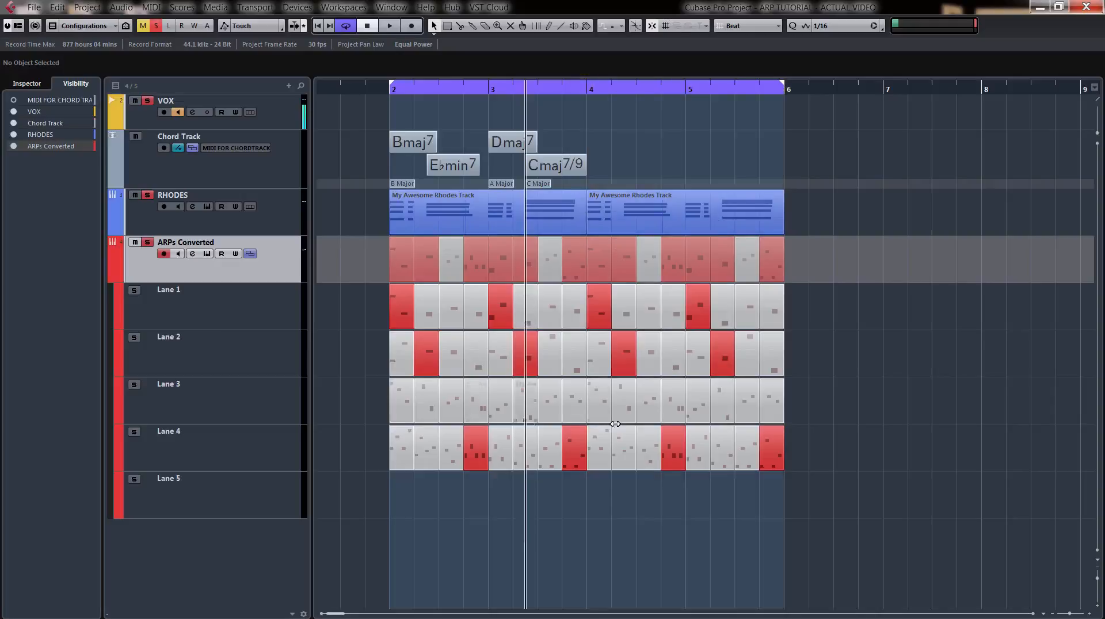
click(573, 313)
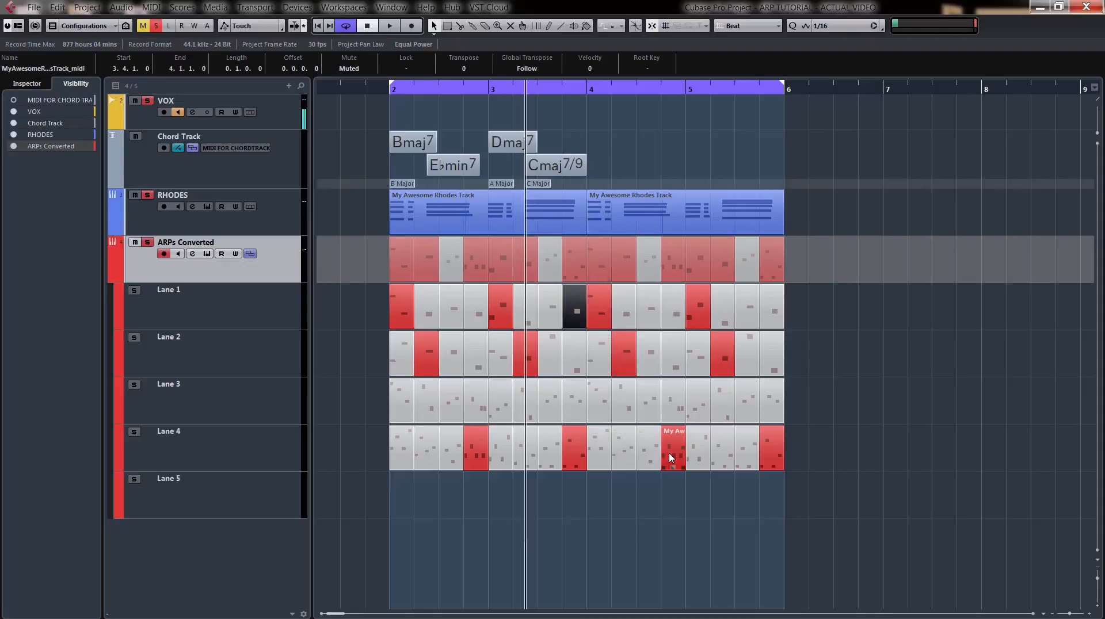
click(671, 457)
click(739, 314)
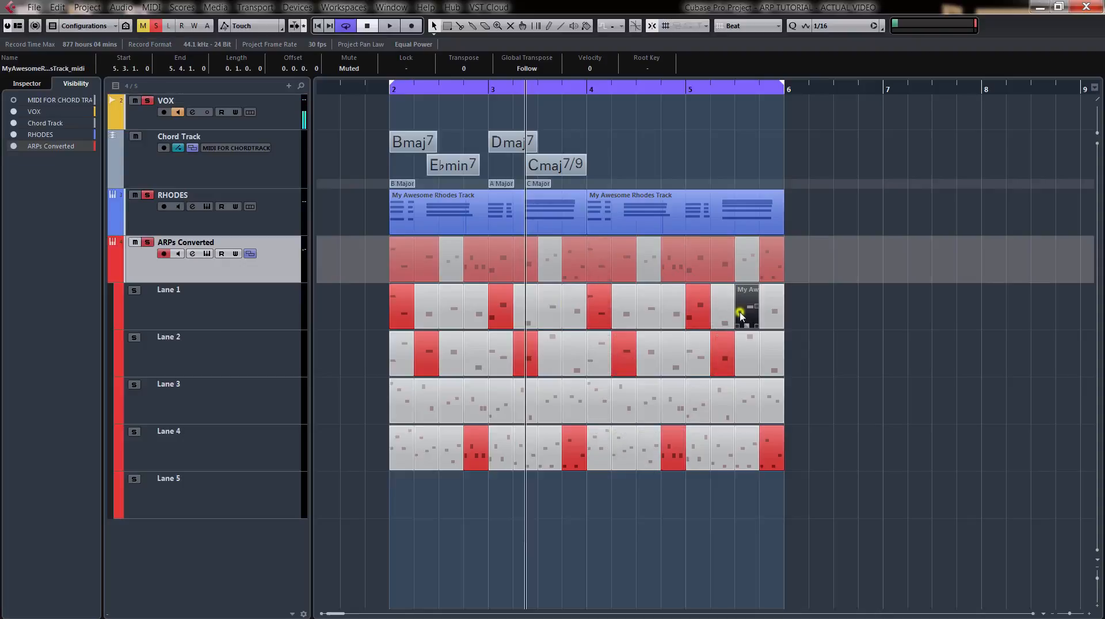
click(773, 451)
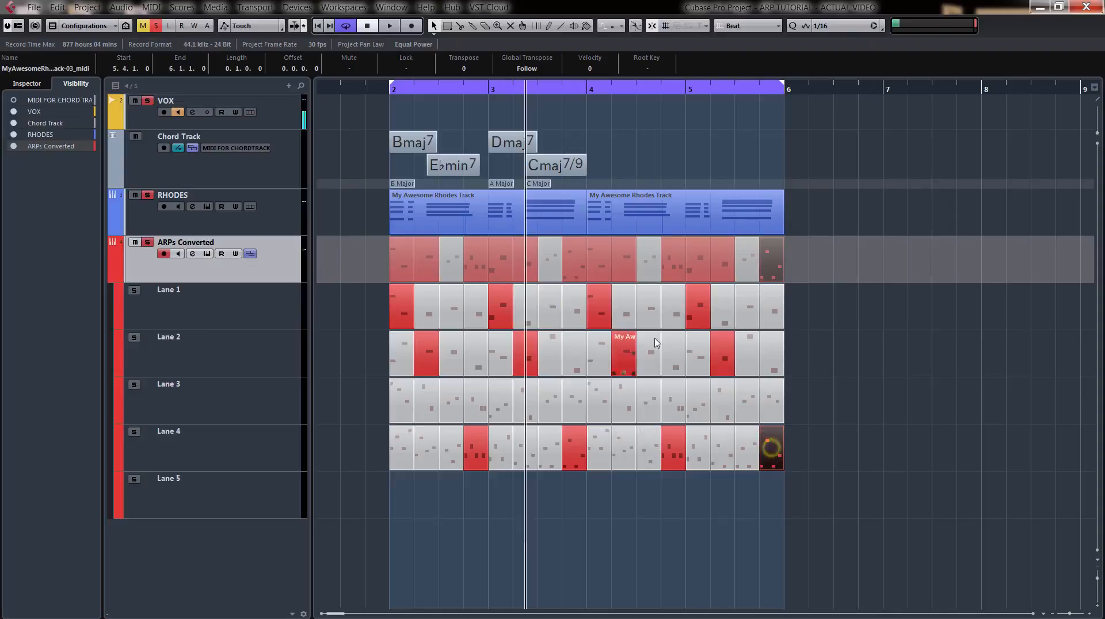
click(646, 416)
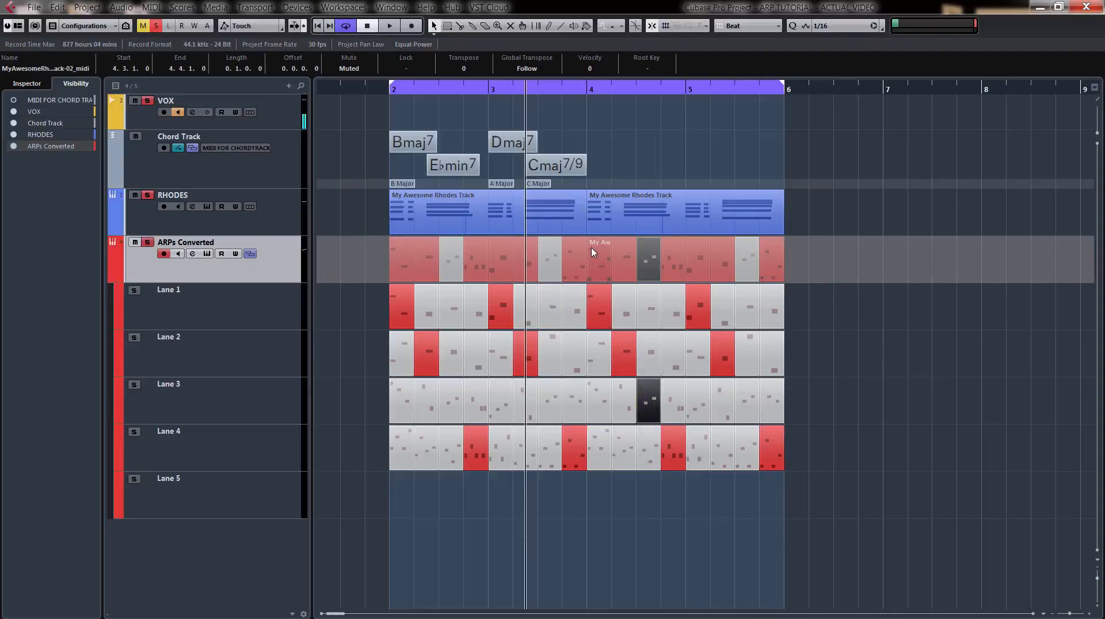
Play the extended loop, unmute Lane 2 at beat 4.3 and mute Lane 4 at beat 4.4 with the Mute tool, and stop playback.
key(space)
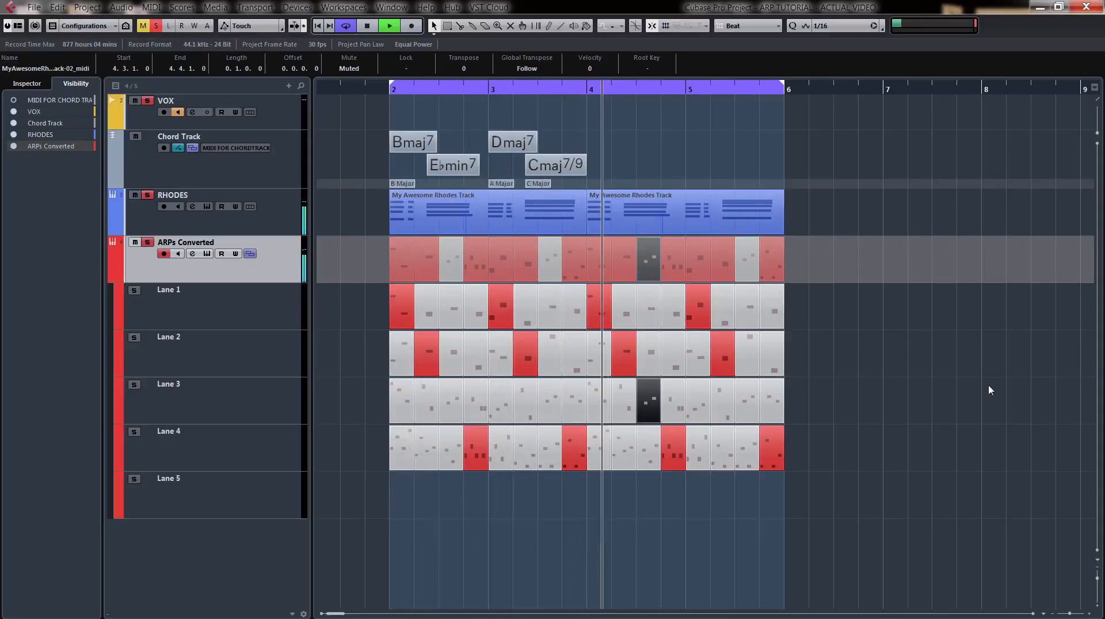
click(655, 354)
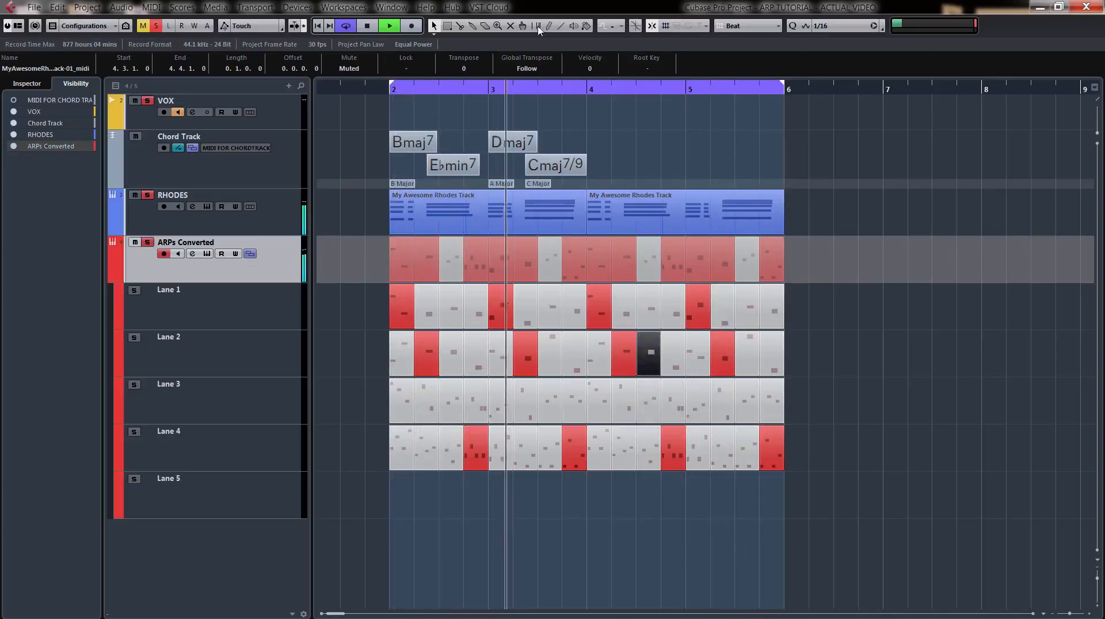
click(510, 26)
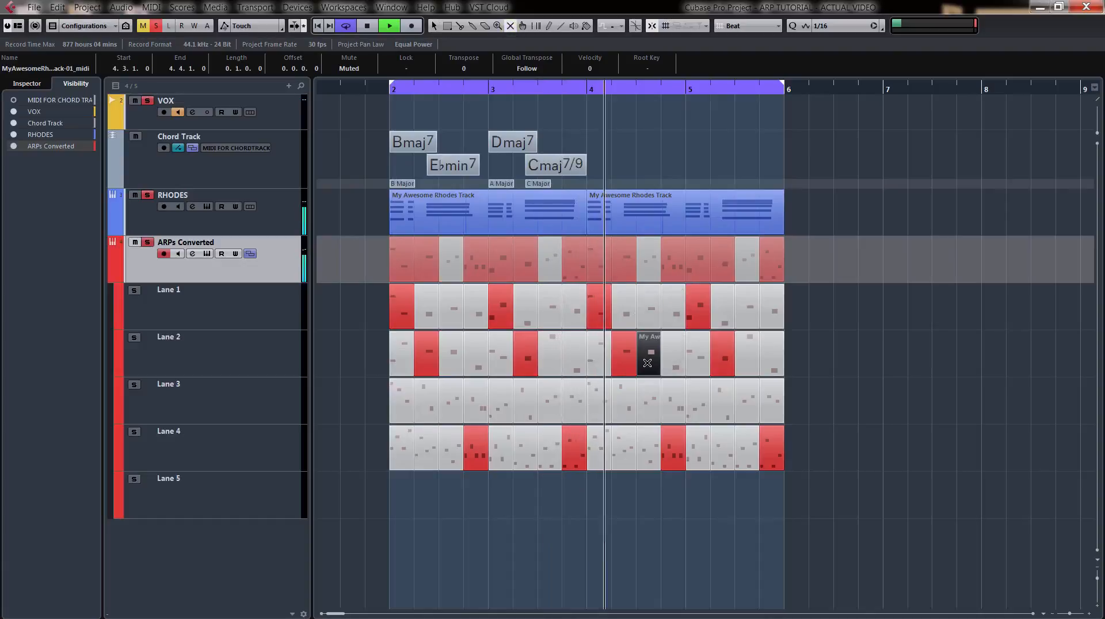
click(647, 363)
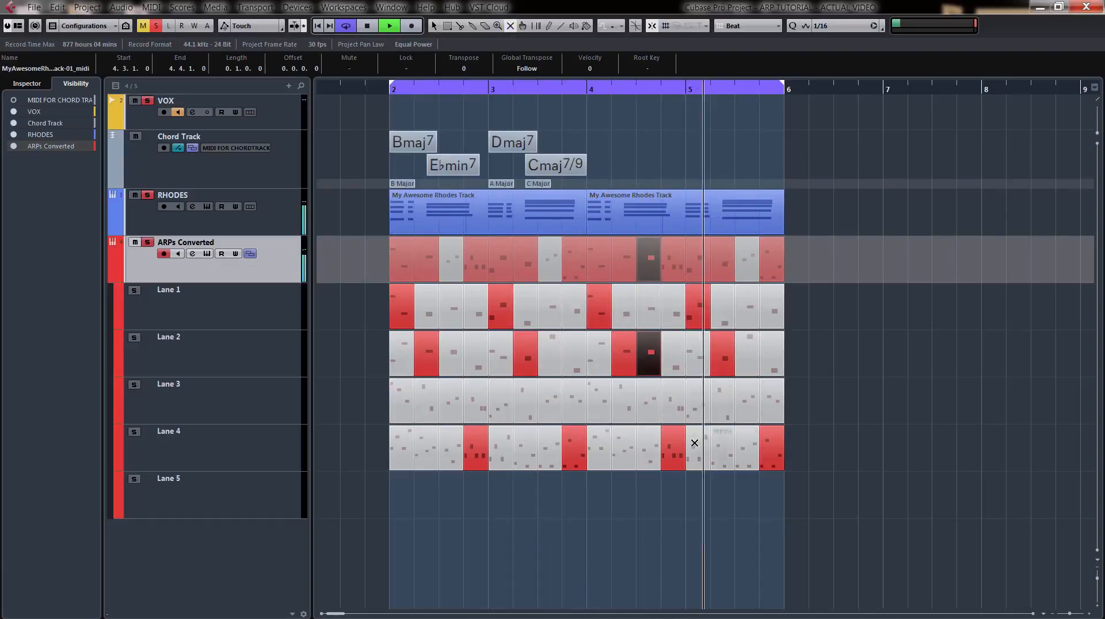
click(673, 449)
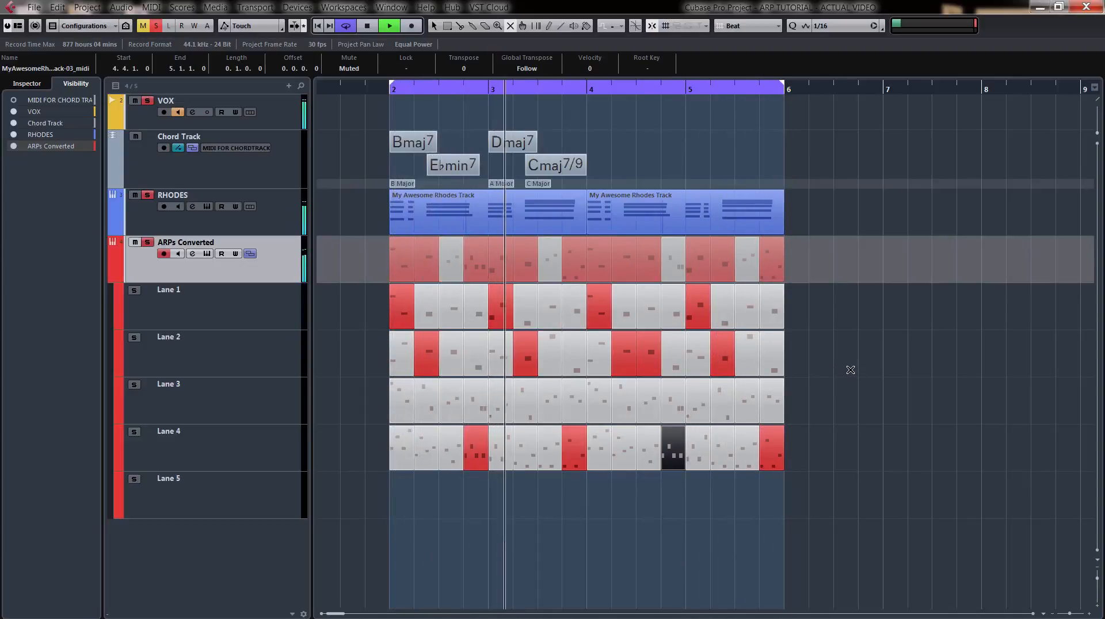
key(space)
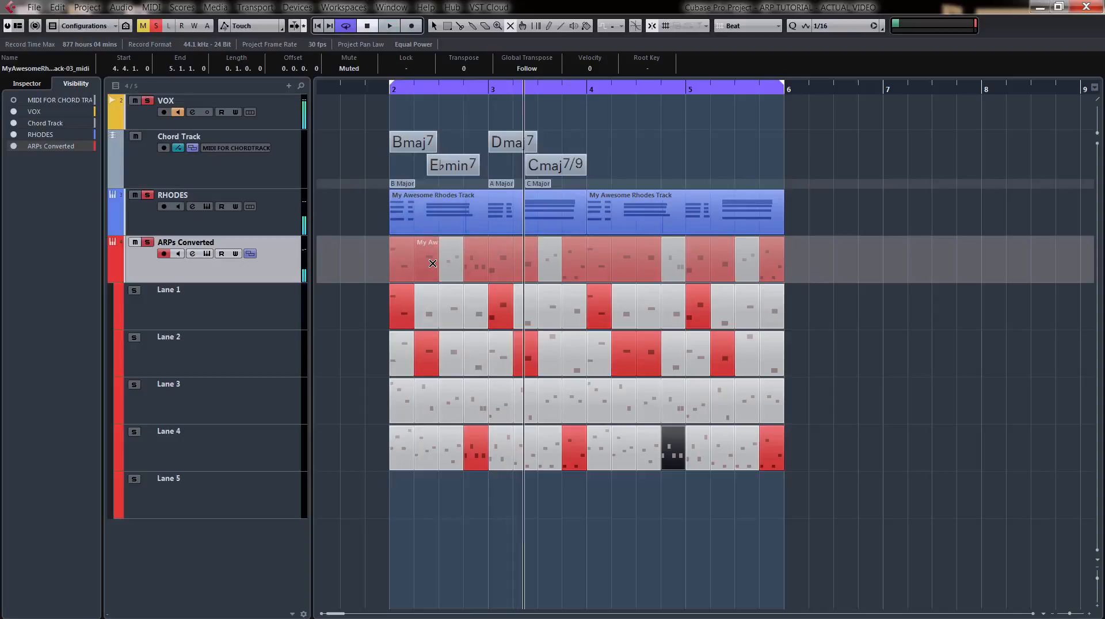